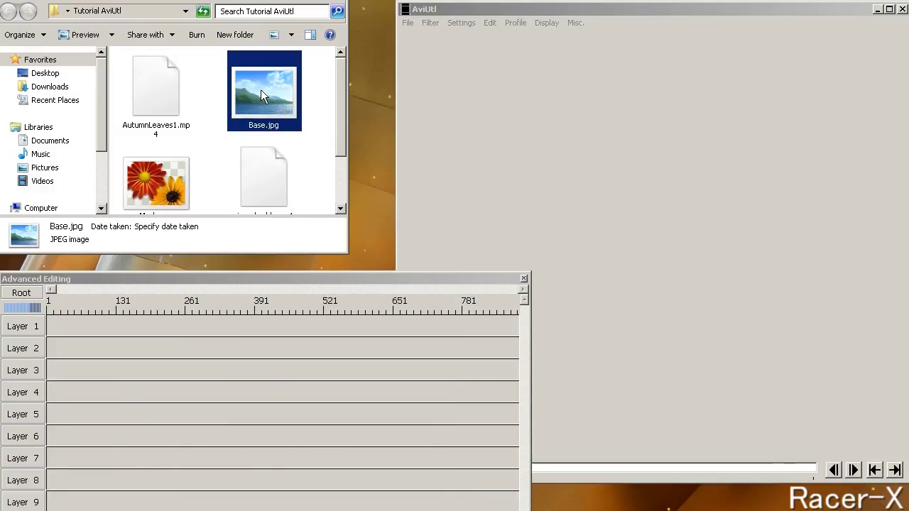
Create a 1920×1080, 29.97 fps, 48000 Hz project by importing Base.jpg with 'Match imported file'.
{"action": "left_click_drag", "start_coordinate": [261, 89], "coordinate": [62, 329]}
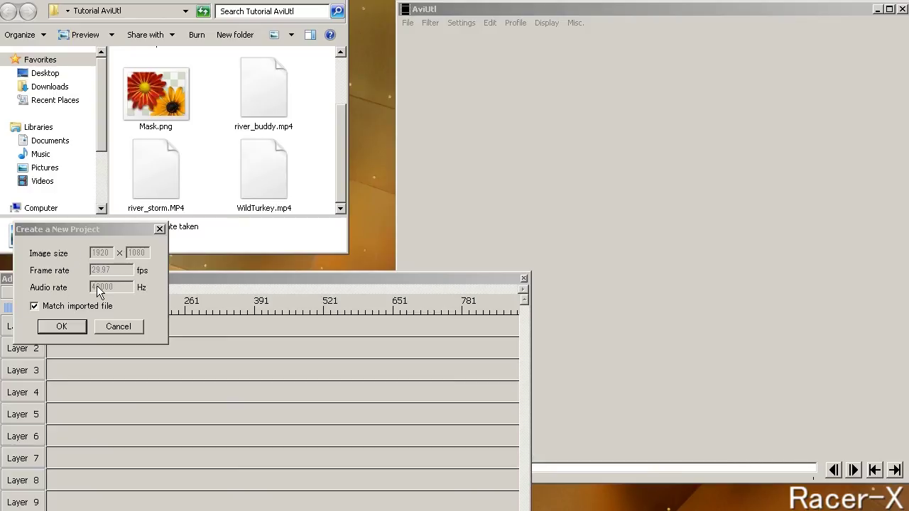
{"action": "left_click", "coordinate": [37, 308]}
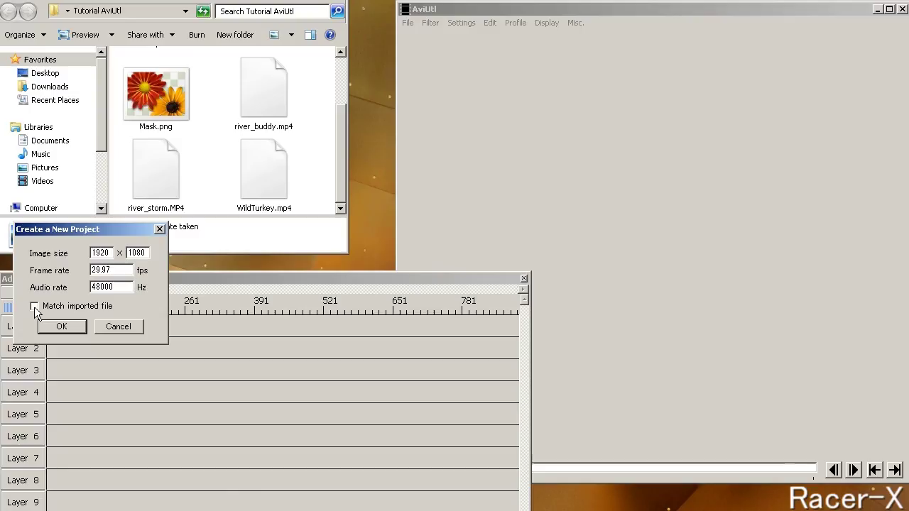
{"action": "left_click", "coordinate": [34, 307]}
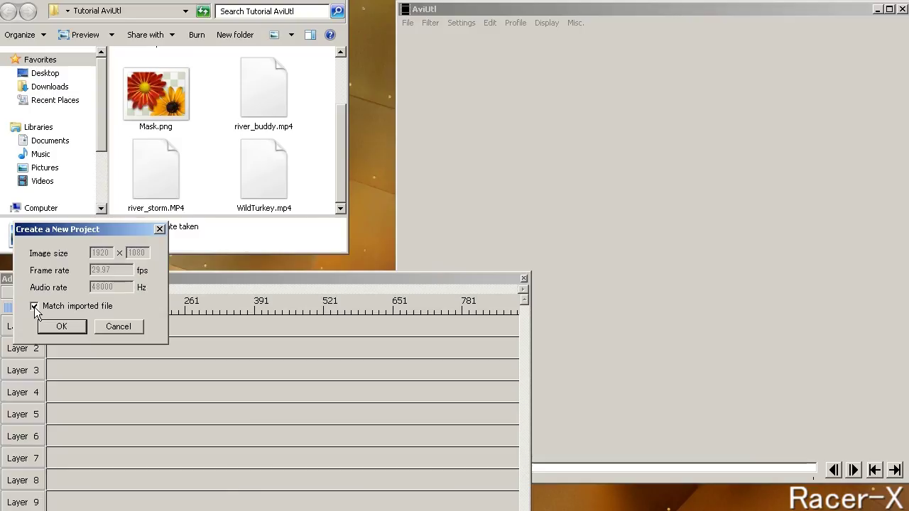
{"action": "left_click", "coordinate": [69, 331]}
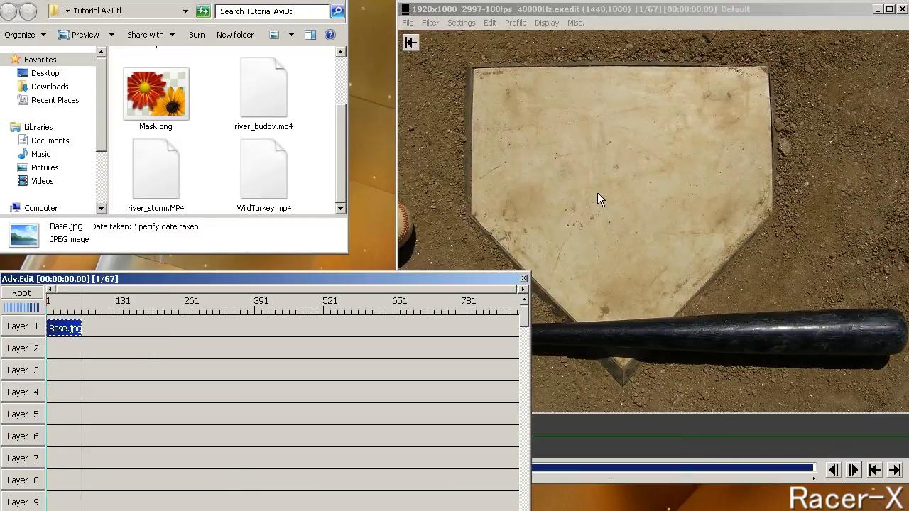
Lengthen the Base.jpg clip on Layer 1, then delete it to empty the timeline.
{"action": "left_click", "coordinate": [53, 345]}
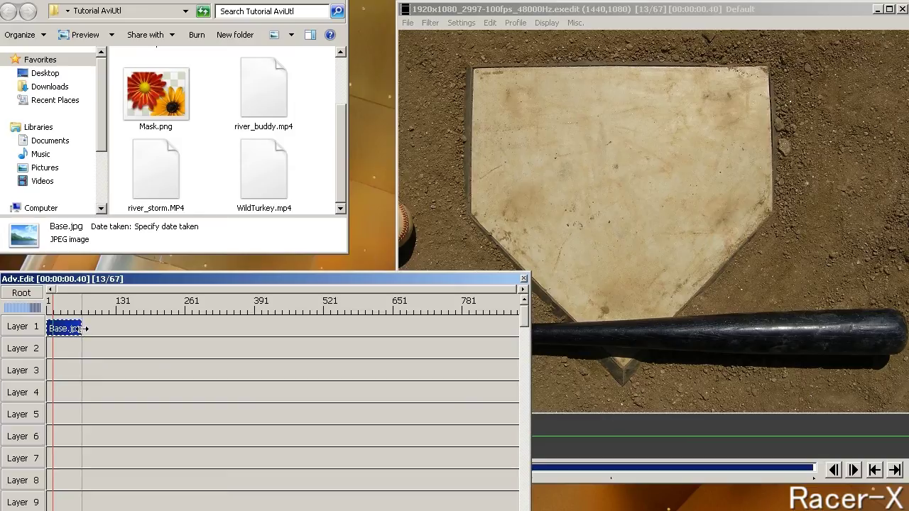
{"action": "left_click_drag", "start_coordinate": [81, 328], "coordinate": [151, 331]}
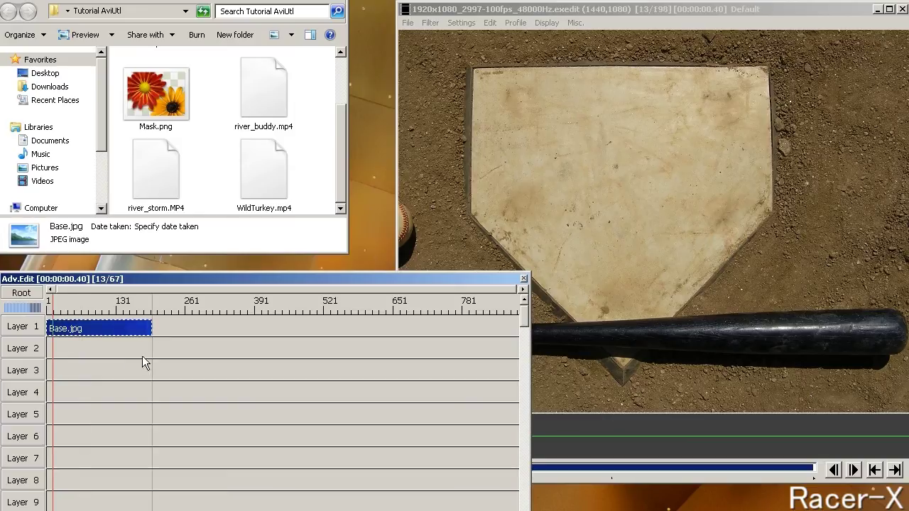
{"action": "right_click", "coordinate": [87, 326]}
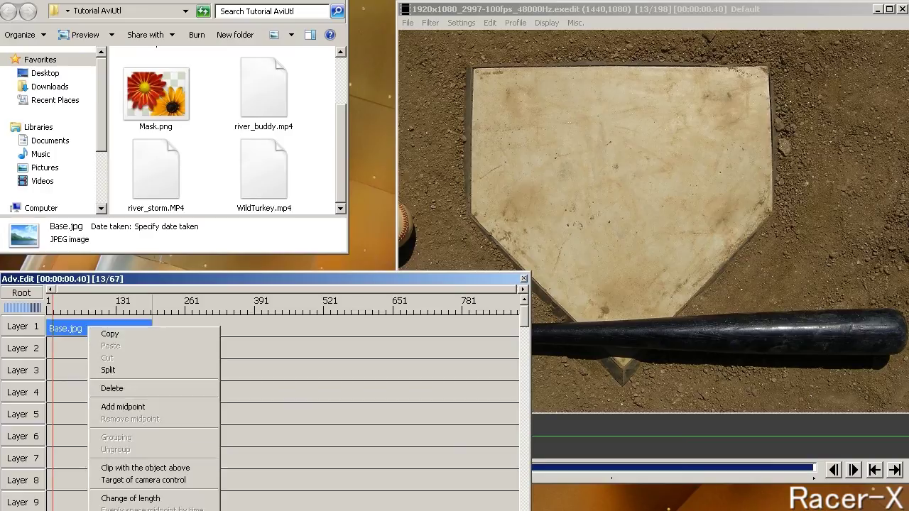
{"action": "left_click", "coordinate": [121, 389]}
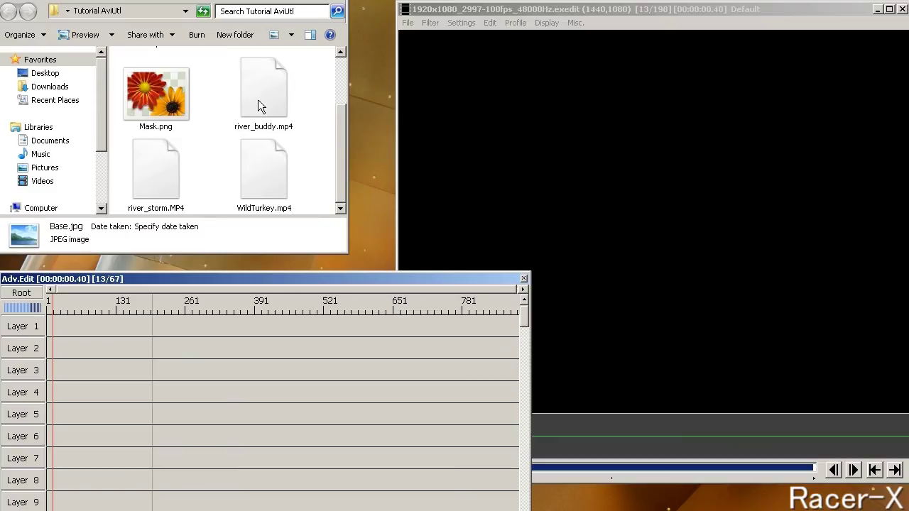
Import river_buddy.mp4 and line its Layer 1 video clip up with the audio on Layer 2.
{"action": "left_click_drag", "start_coordinate": [257, 100], "coordinate": [77, 334]}
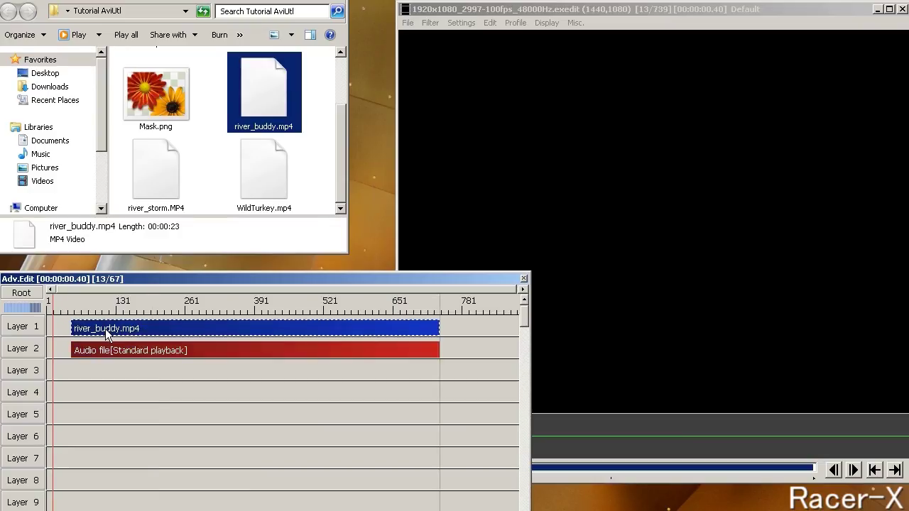
{"action": "left_click", "coordinate": [147, 327]}
{"action": "left_click_drag", "start_coordinate": [148, 327], "coordinate": [122, 329]}
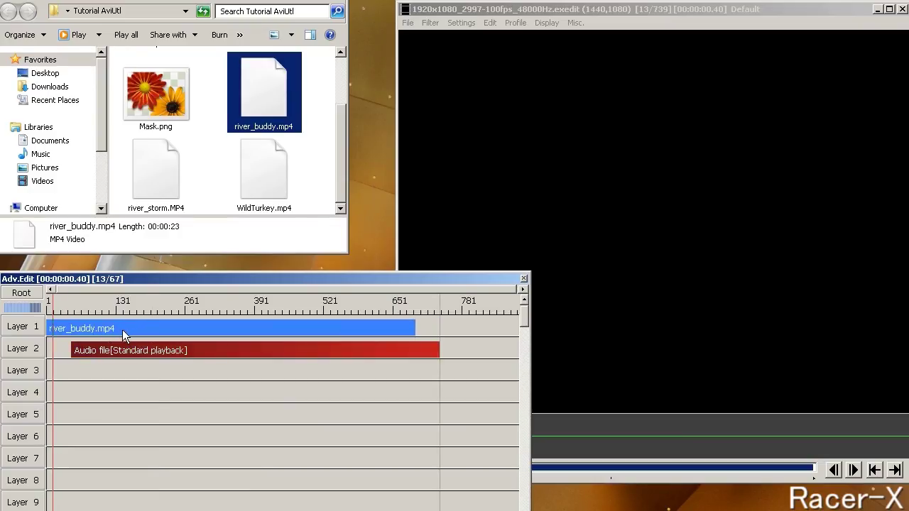
{"action": "left_click", "coordinate": [122, 330]}
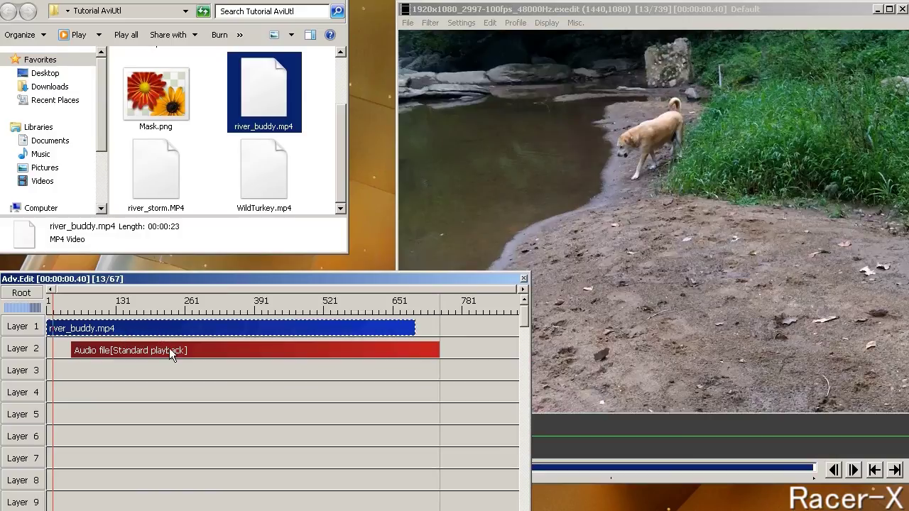
{"action": "left_click_drag", "start_coordinate": [169, 331], "coordinate": [184, 338]}
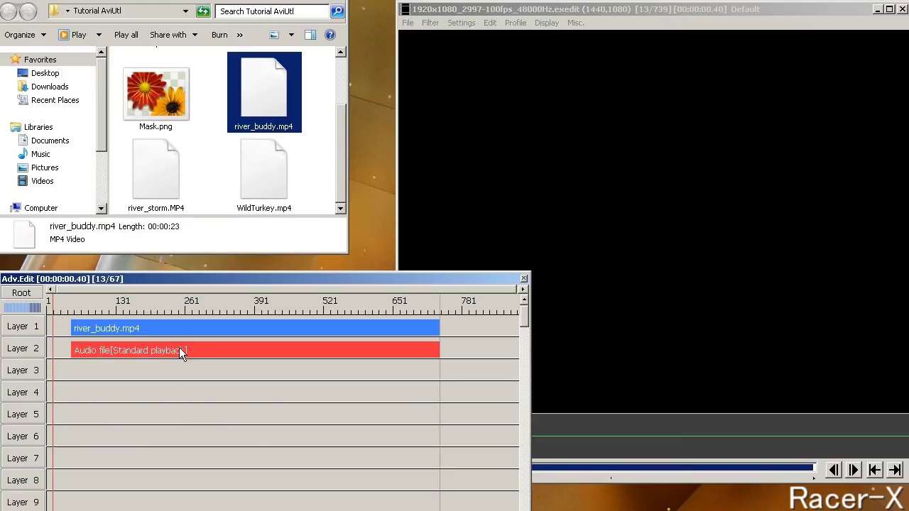
Group the river_buddy video with its audio and move the group to start at frame 1.
{"action": "right_click", "coordinate": [179, 351]}
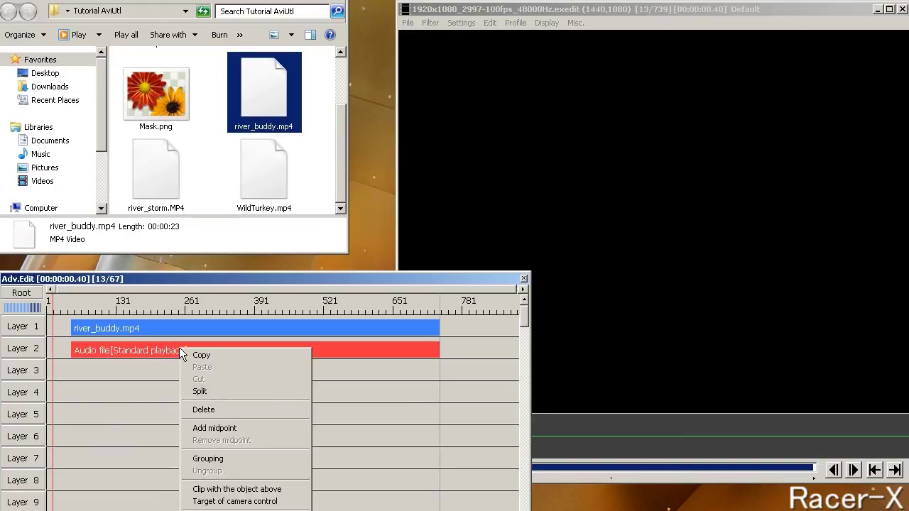
{"action": "left_click", "coordinate": [213, 458]}
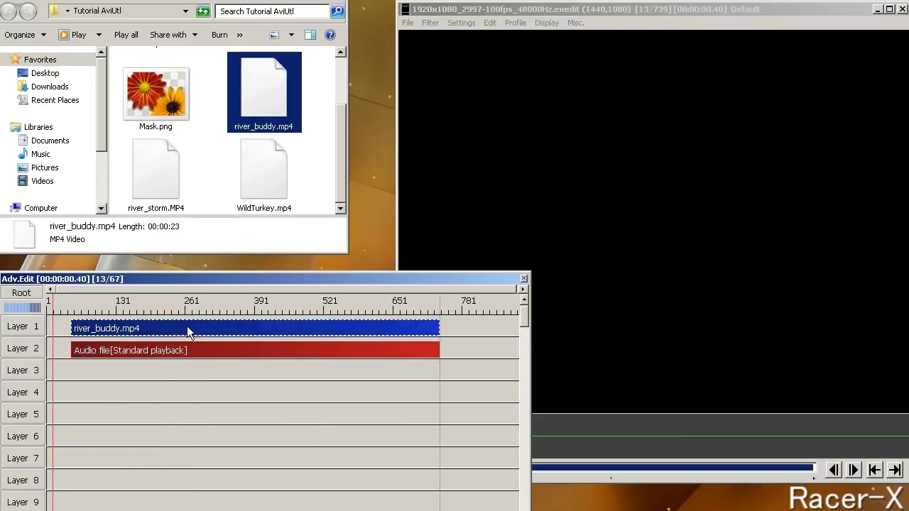
{"action": "left_click_drag", "start_coordinate": [186, 326], "coordinate": [163, 329]}
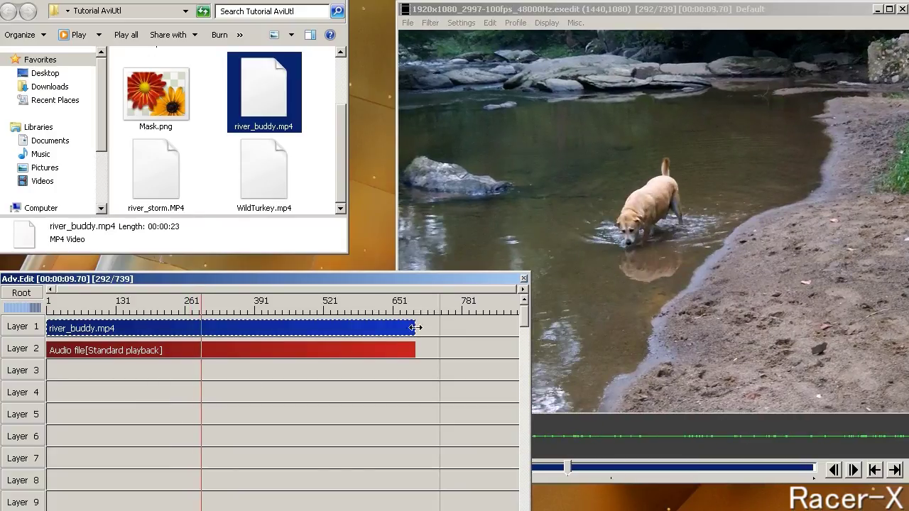
Shorten the end of the river_buddy clips and preview playback around frame 575.
{"action": "left_click_drag", "start_coordinate": [415, 328], "coordinate": [371, 327]}
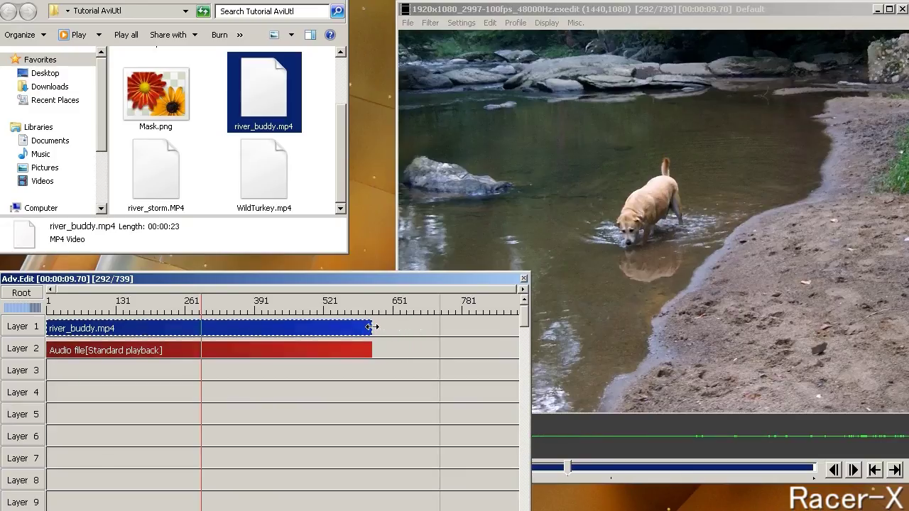
{"action": "left_click", "coordinate": [353, 376]}
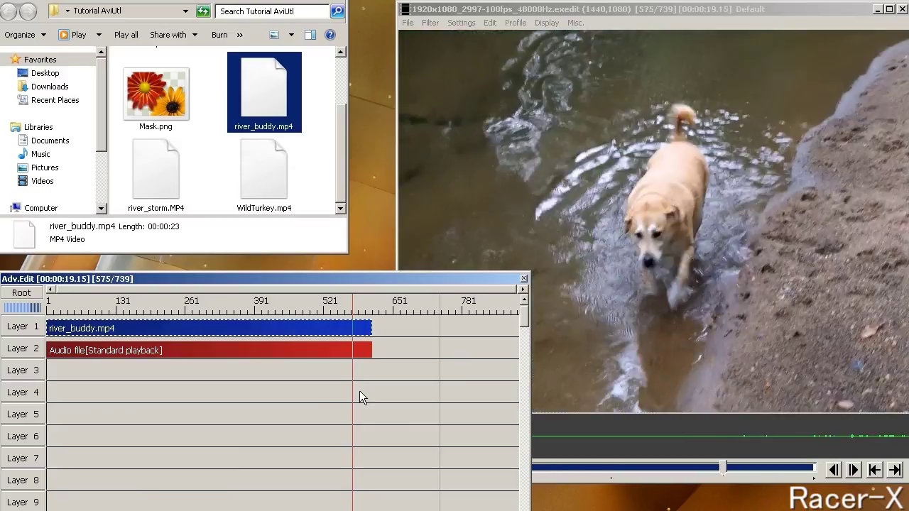
{"action": "key", "text": "space"}
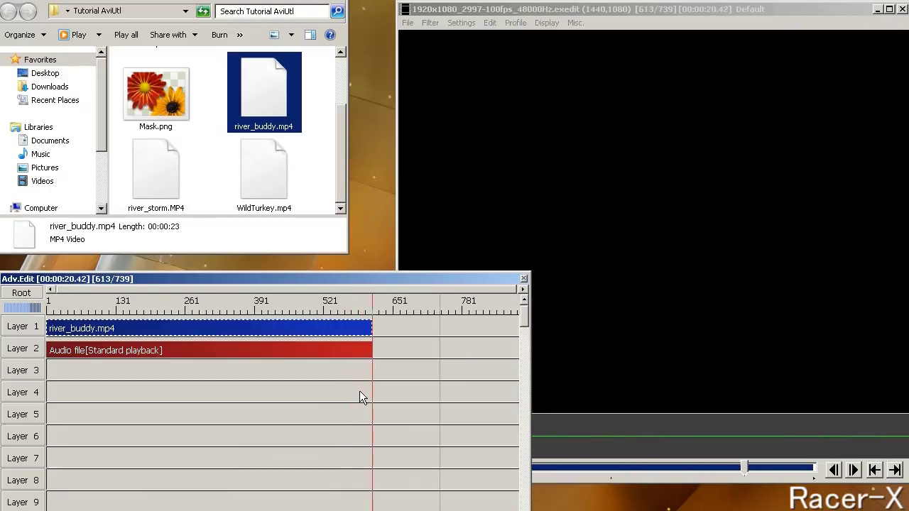
{"action": "key", "text": "Left"}
{"action": "key", "text": "Left"}
{"action": "key", "text": "Left"}
{"action": "key", "text": "Left"}
{"action": "key", "text": "Left"}
{"action": "key", "text": "Left"}
{"action": "key", "text": "Left"}
{"action": "key", "text": "Left"}
{"action": "key", "text": "Left"}
{"action": "key", "text": "Left"}
{"action": "key", "text": "Left"}
{"action": "key", "text": "Left"}
{"action": "key", "text": "Left"}
{"action": "key", "text": "Left"}
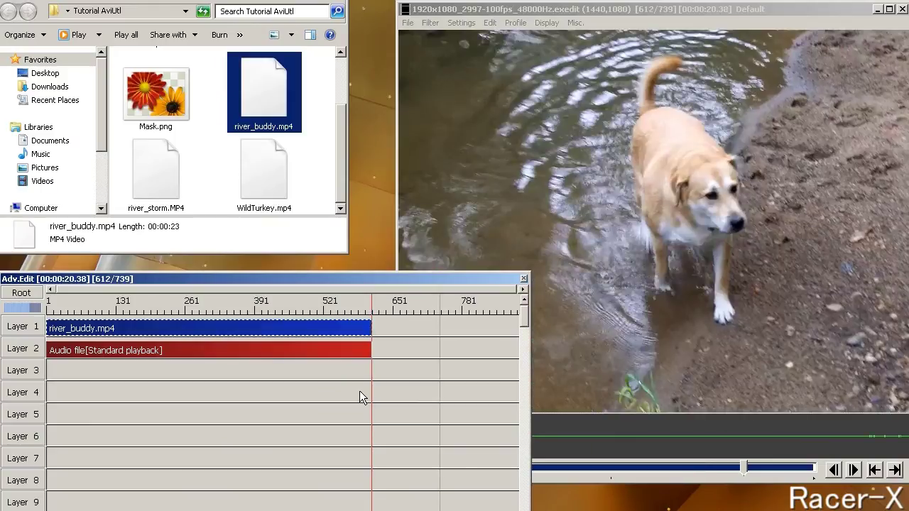
{"action": "key", "text": "Left"}
{"action": "key", "text": "Left"}
{"action": "key", "text": "Left"}
{"action": "key", "text": "Left"}
{"action": "key", "text": "Left"}
{"action": "key", "text": "Left"}
{"action": "key", "text": "Left"}
{"action": "key", "text": "Left"}
{"action": "key", "text": "Left"}
{"action": "key", "text": "Left"}
{"action": "key", "text": "Left"}
{"action": "key", "text": "Left"}
{"action": "key", "text": "Left"}
{"action": "key", "text": "Left"}
{"action": "key", "text": "Left"}
{"action": "key", "text": "Left"}
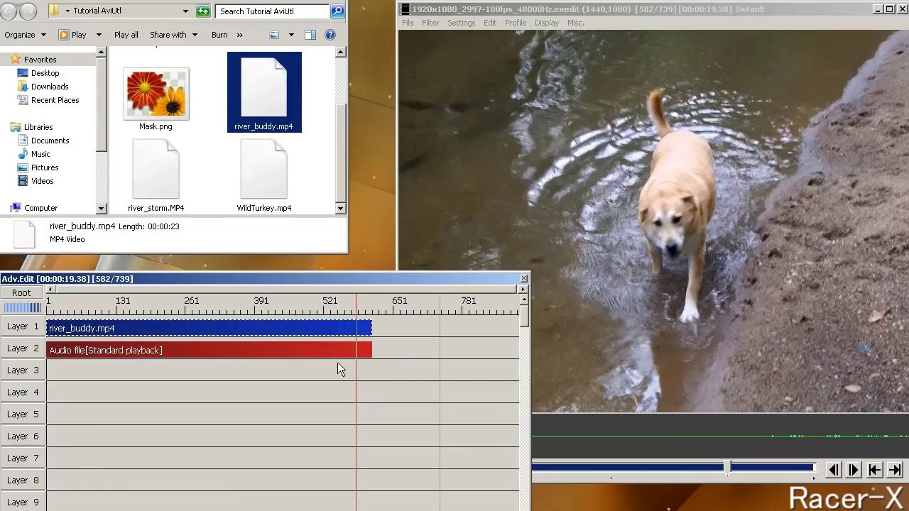
Split the clips at frame 558, delete the short leftover pieces, then undo the deletions.
{"action": "left_click", "coordinate": [343, 362]}
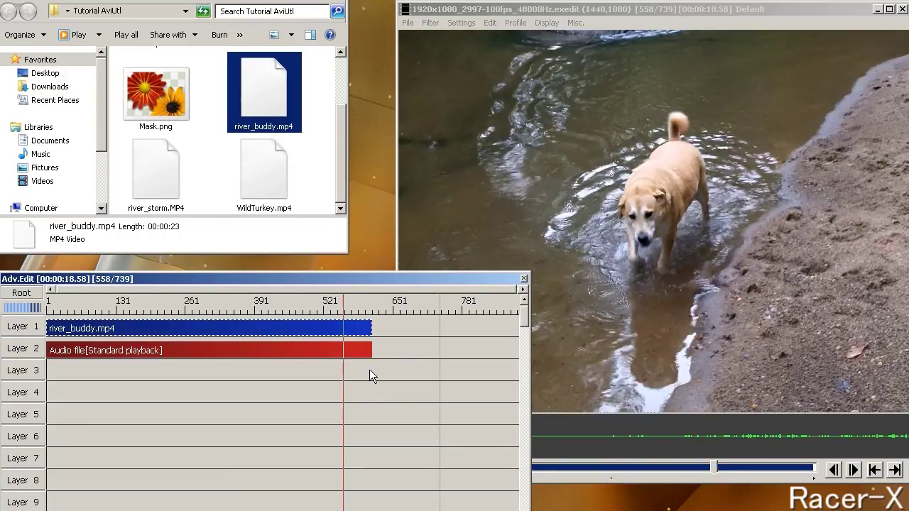
{"action": "right_click", "coordinate": [345, 331]}
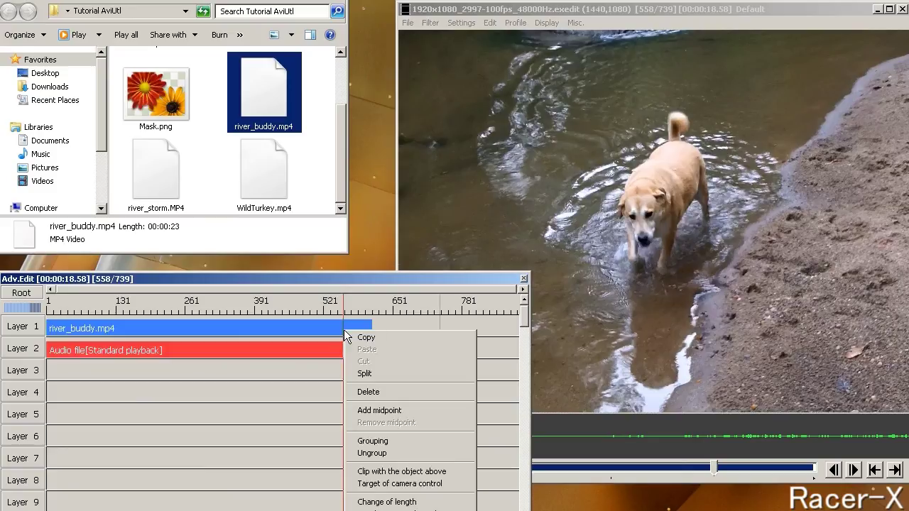
{"action": "left_click", "coordinate": [358, 373]}
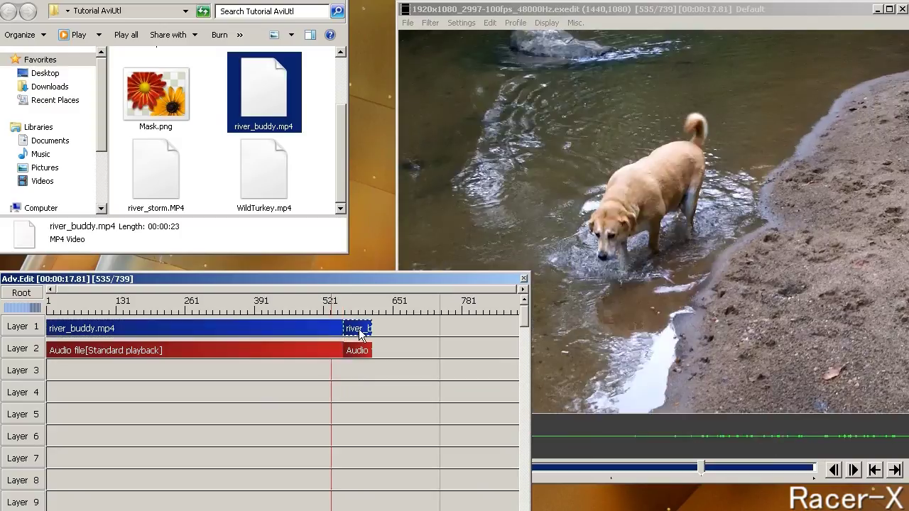
{"action": "left_click", "coordinate": [368, 351], "text": "ctrl"}
{"action": "key", "text": "Delete"}
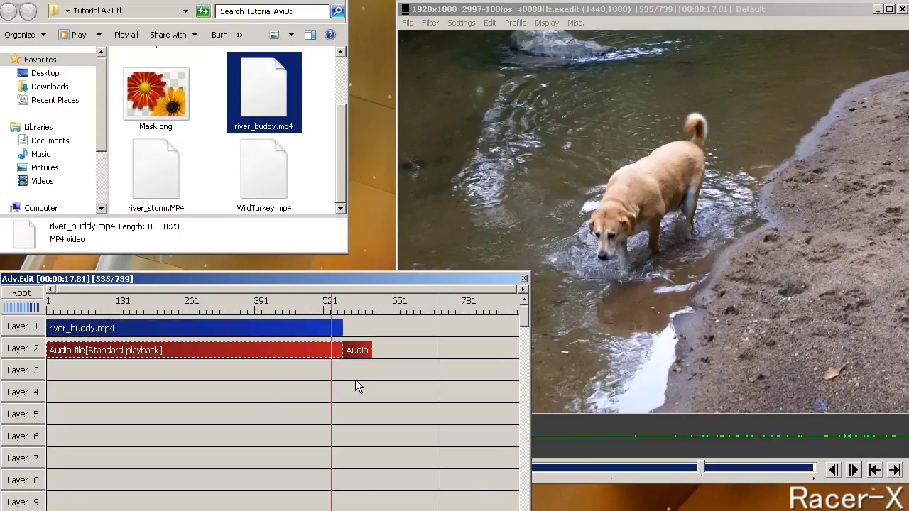
{"action": "left_click", "coordinate": [356, 350]}
{"action": "key", "text": "Delete"}
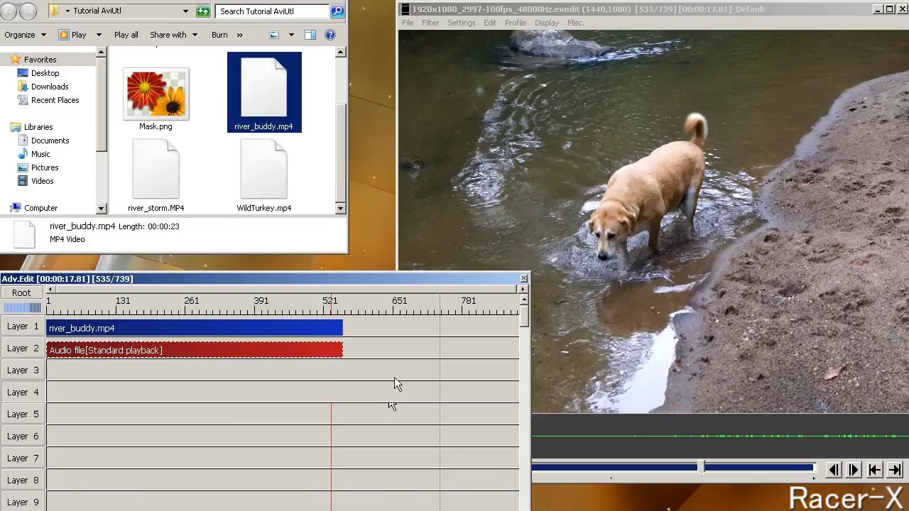
{"action": "key", "text": "ctrl+z"}
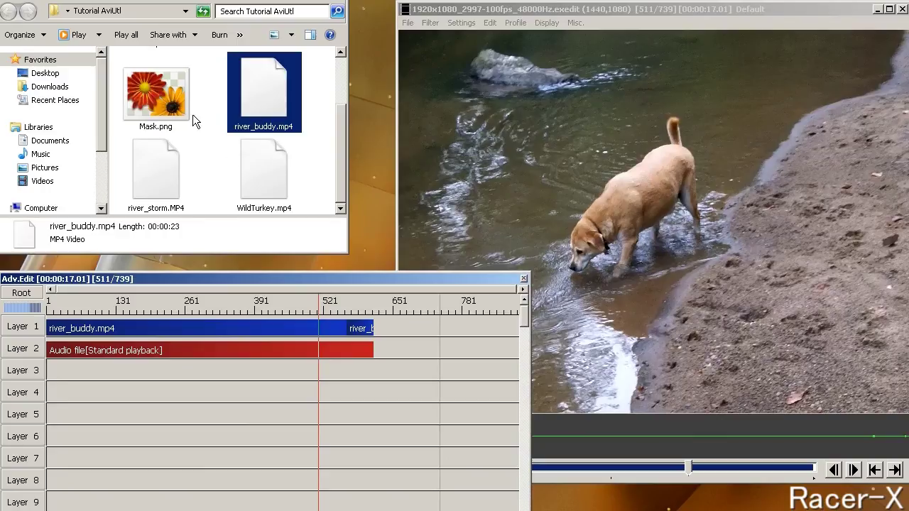
{"action": "left_click_drag", "start_coordinate": [342, 126], "coordinate": [342, 74]}
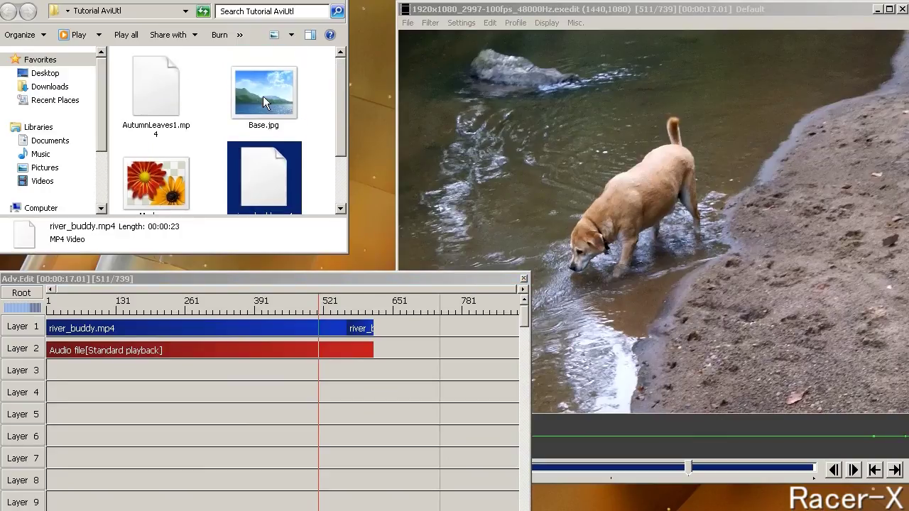
{"action": "left_click_drag", "start_coordinate": [257, 101], "coordinate": [312, 373]}
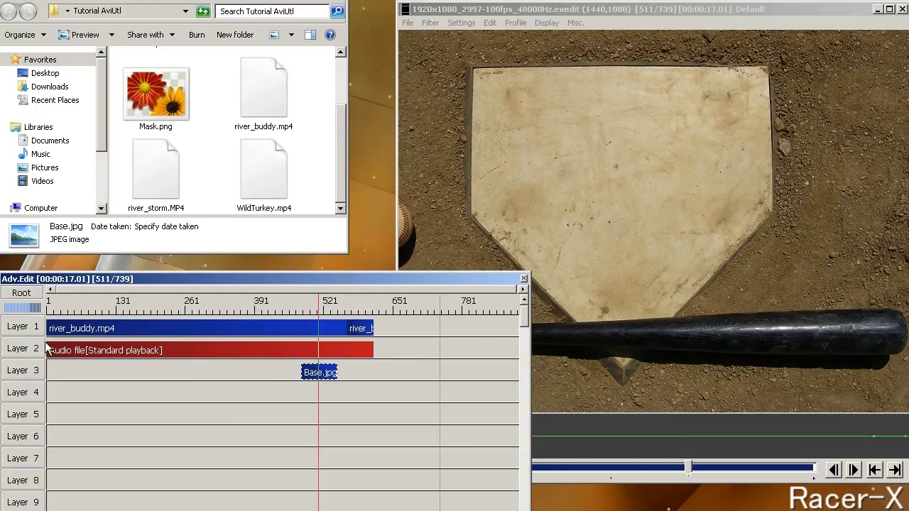
{"action": "left_click", "coordinate": [23, 377]}
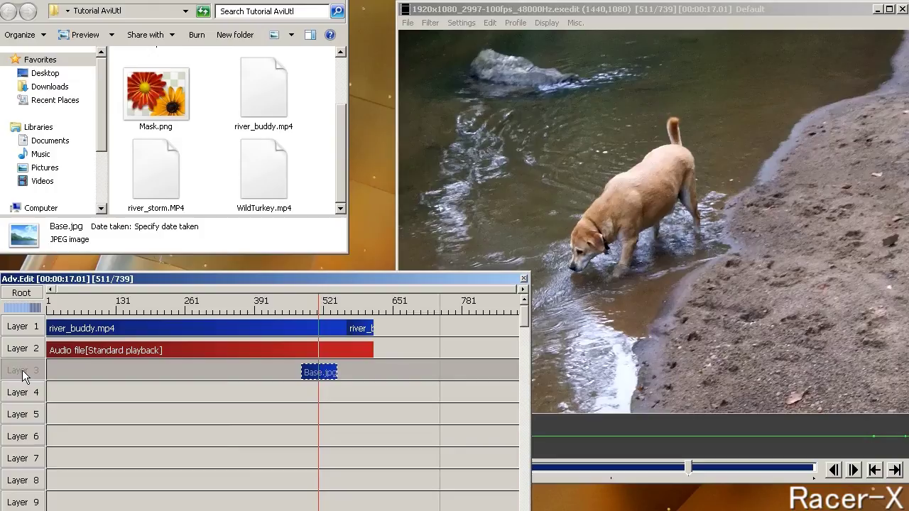
{"action": "left_click", "coordinate": [23, 376]}
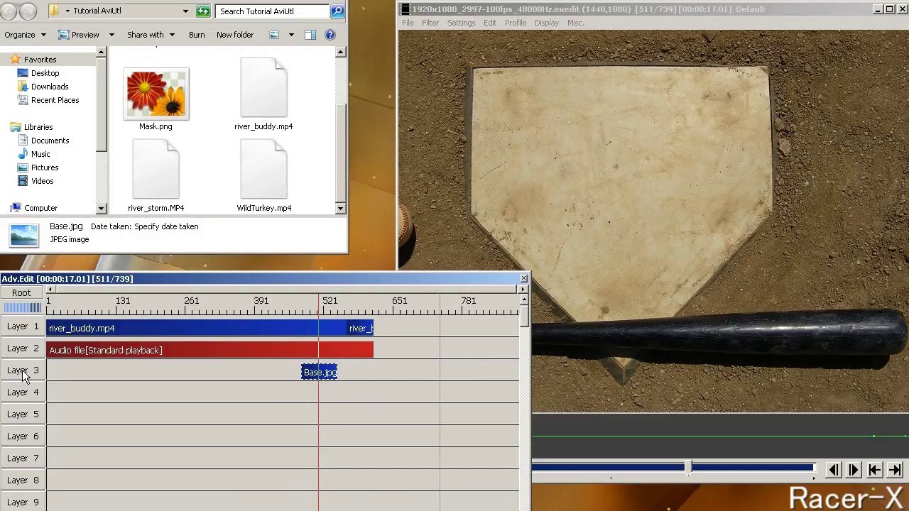
{"action": "left_click", "coordinate": [323, 372]}
{"action": "key", "text": "Delete"}
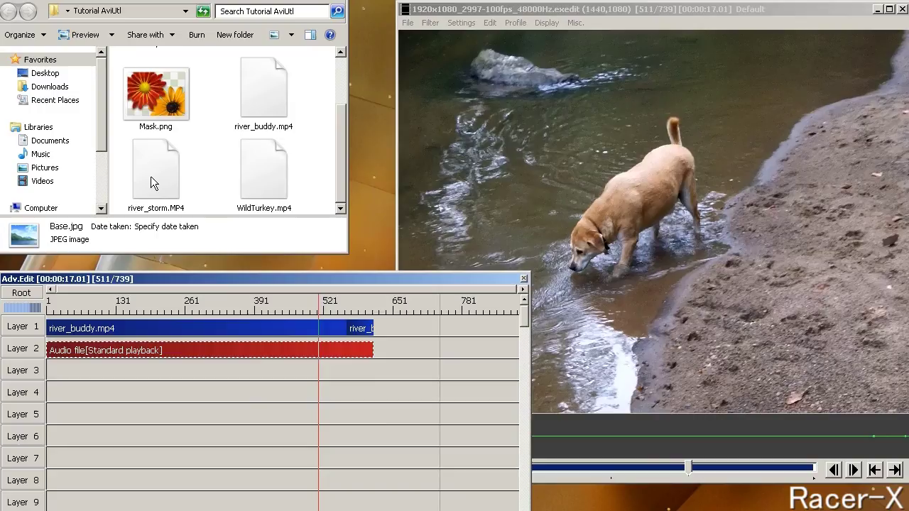
Add river_storm.MP4 to Layer 3 and trim its video and audio ends to match.
{"action": "left_click_drag", "start_coordinate": [150, 176], "coordinate": [368, 380]}
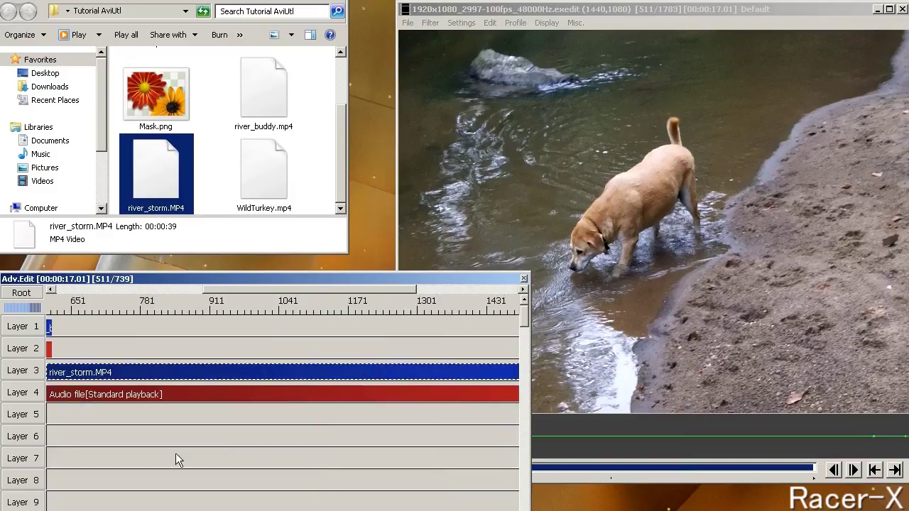
{"action": "left_click_drag", "start_coordinate": [298, 289], "coordinate": [397, 284]}
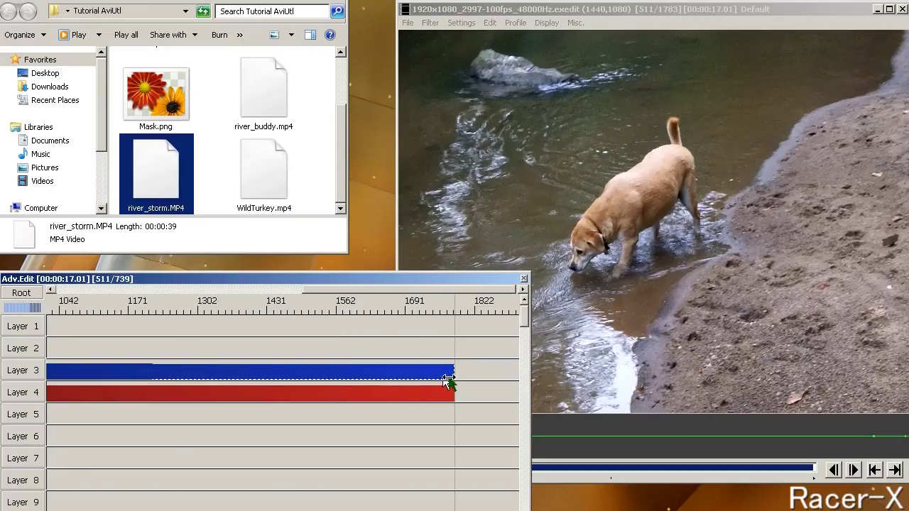
{"action": "left_click_drag", "start_coordinate": [451, 372], "coordinate": [107, 371]}
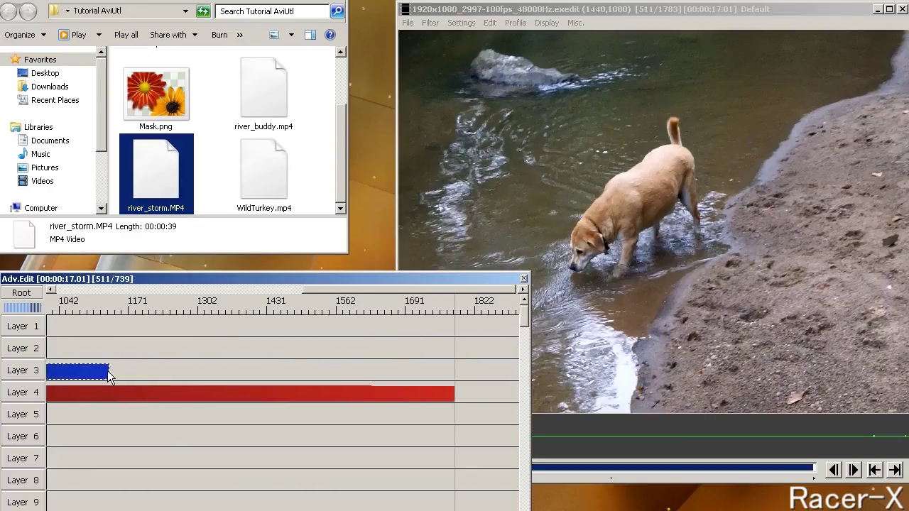
{"action": "left_click_drag", "start_coordinate": [453, 394], "coordinate": [111, 394]}
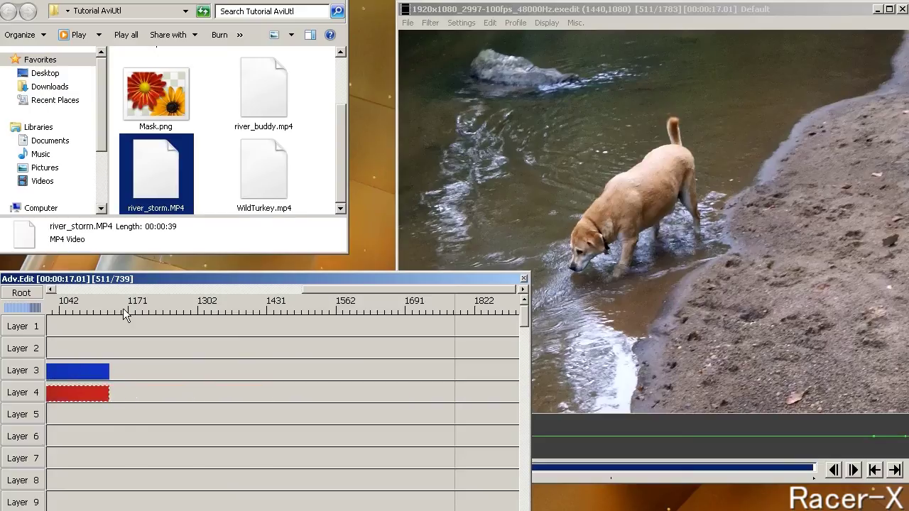
{"action": "left_click_drag", "start_coordinate": [362, 287], "coordinate": [206, 293]}
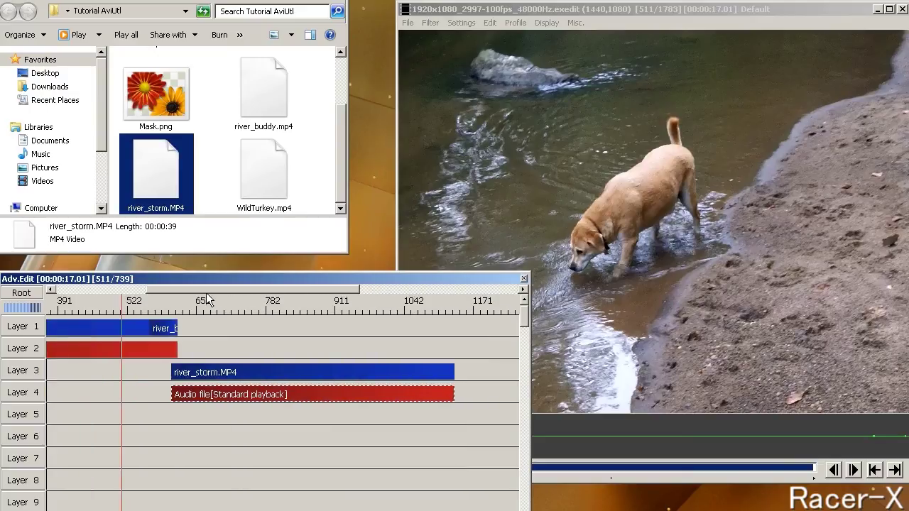
Group the river_storm video and audio clips and shift them slightly later.
{"action": "left_click", "coordinate": [243, 370]}
{"action": "left_click_drag", "start_coordinate": [256, 372], "coordinate": [265, 396]}
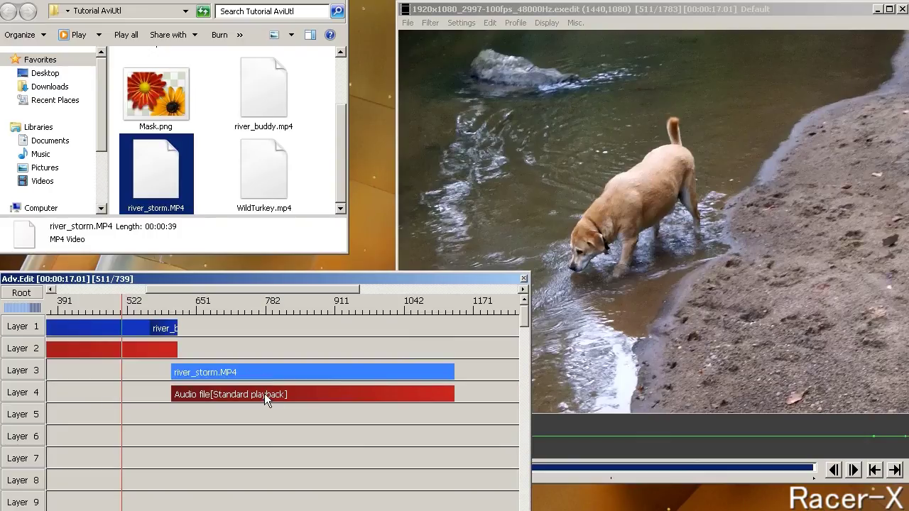
{"action": "left_click", "coordinate": [265, 394]}
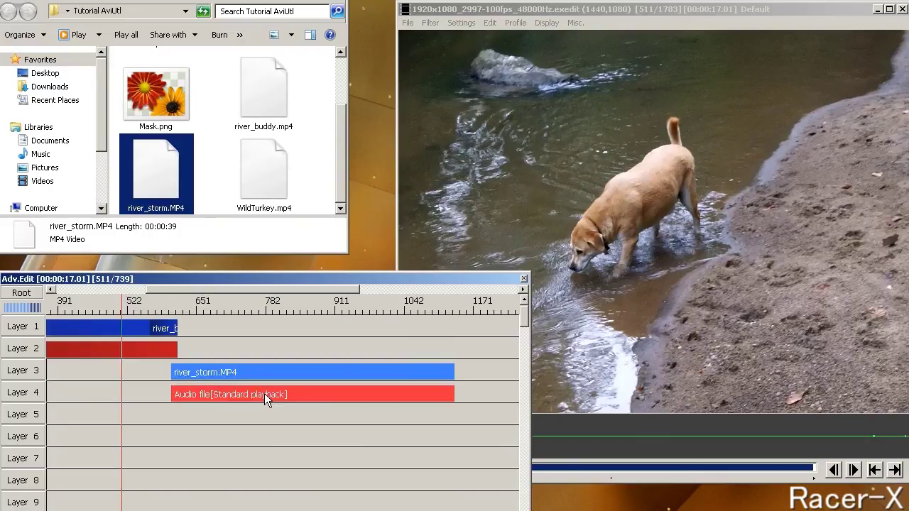
{"action": "right_click", "coordinate": [303, 393]}
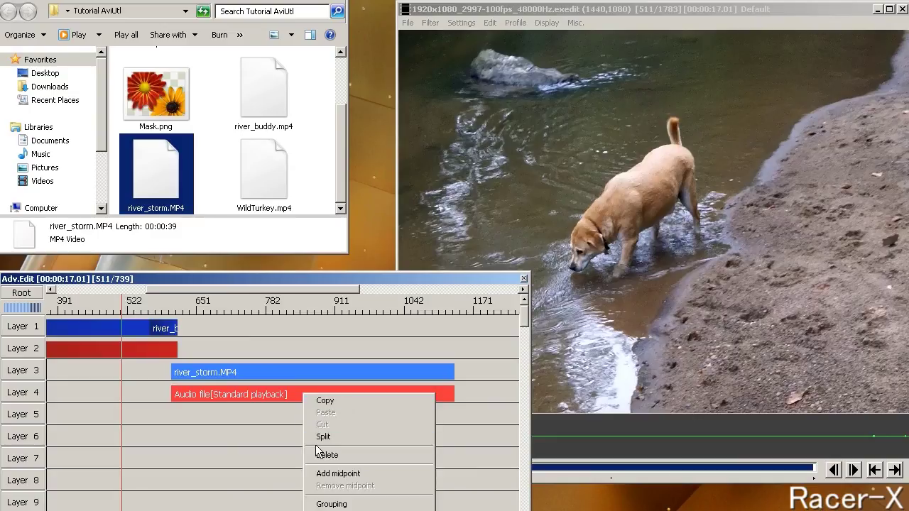
{"action": "left_click", "coordinate": [330, 504]}
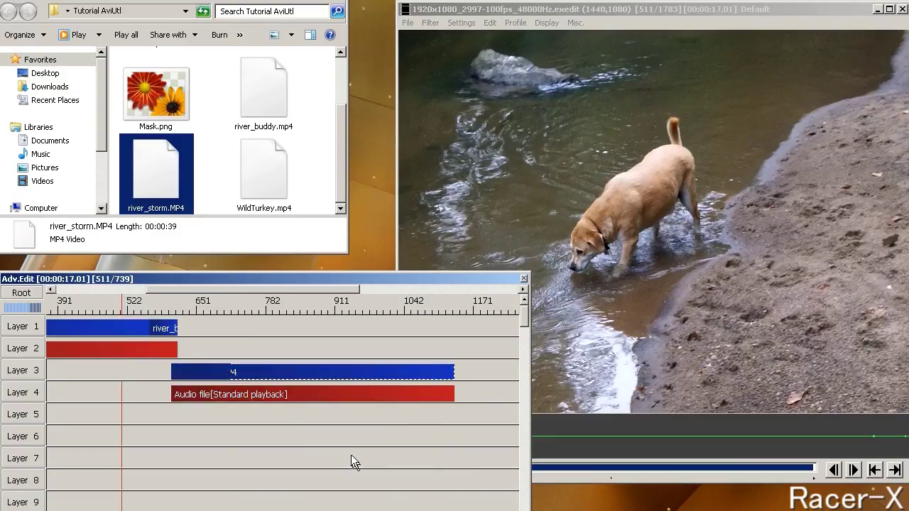
{"action": "left_click", "coordinate": [274, 377]}
{"action": "mouse_move", "coordinate": [273, 373]}
{"action": "left_mouse_down"}
{"action": "mouse_move", "coordinate": [289, 372]}
{"action": "mouse_move", "coordinate": [271, 372]}
{"action": "left_mouse_up"}
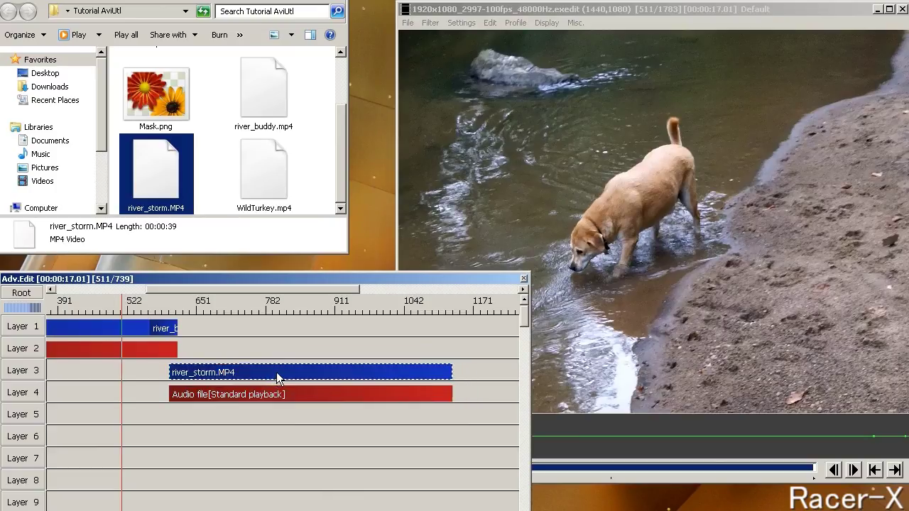
Jump the playhead to frame 587 and play back the timeline.
{"action": "left_click", "coordinate": [162, 412]}
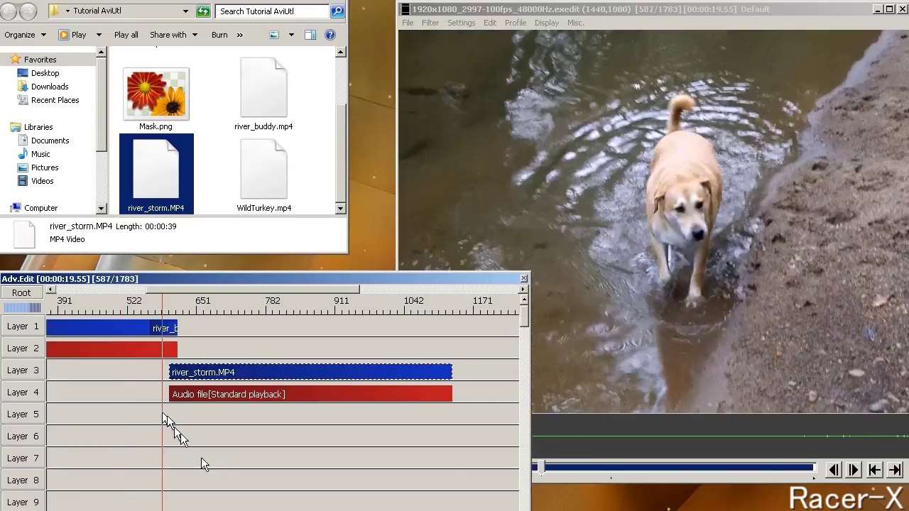
{"action": "key", "text": "space"}
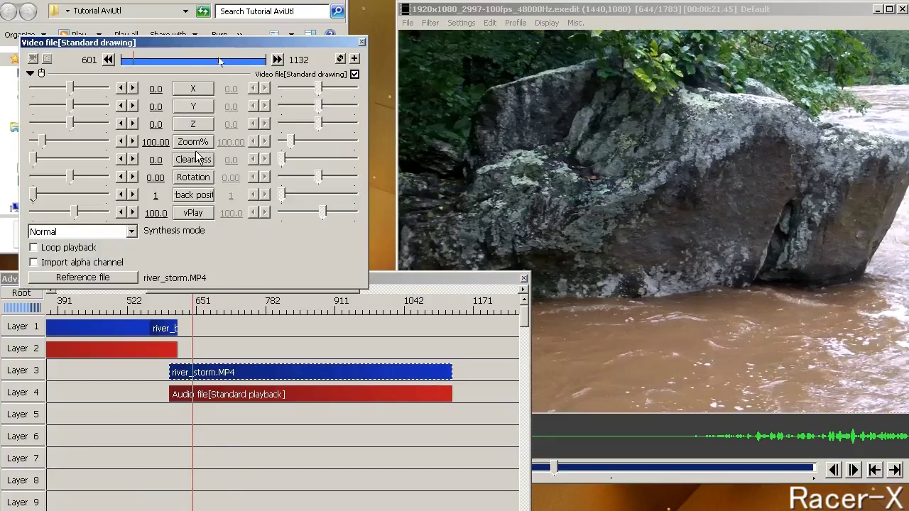
Add a Fade filter (0.50 in, 0.50 out) to the river_storm video clip and close its settings.
{"action": "left_click_drag", "start_coordinate": [168, 22], "coordinate": [166, 19]}
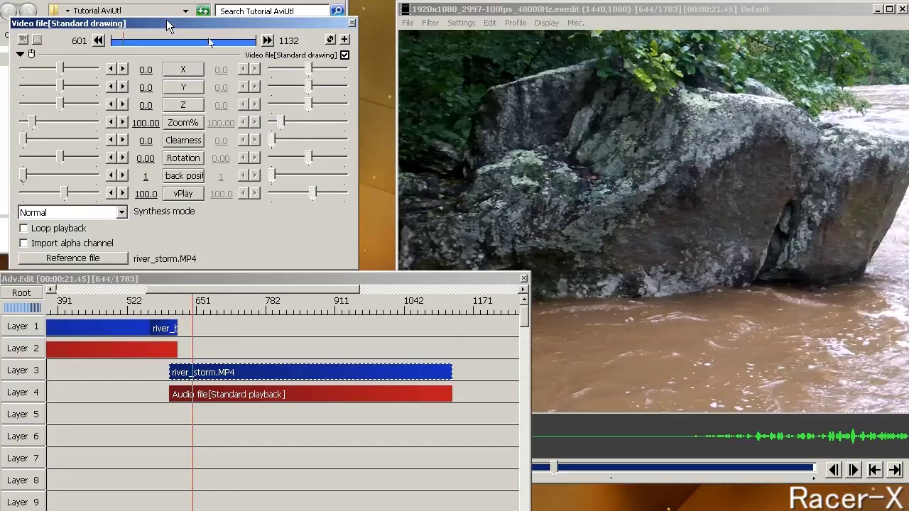
{"action": "left_click", "coordinate": [345, 41]}
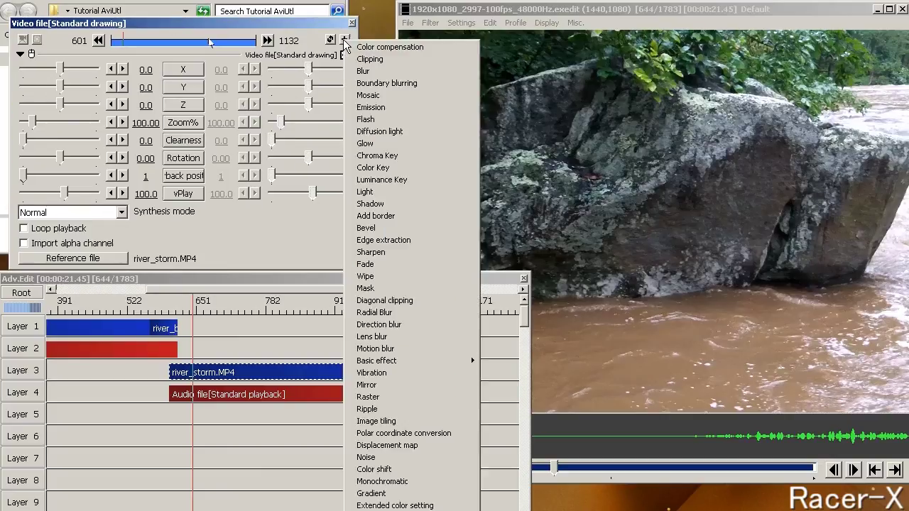
{"action": "left_click", "coordinate": [365, 265]}
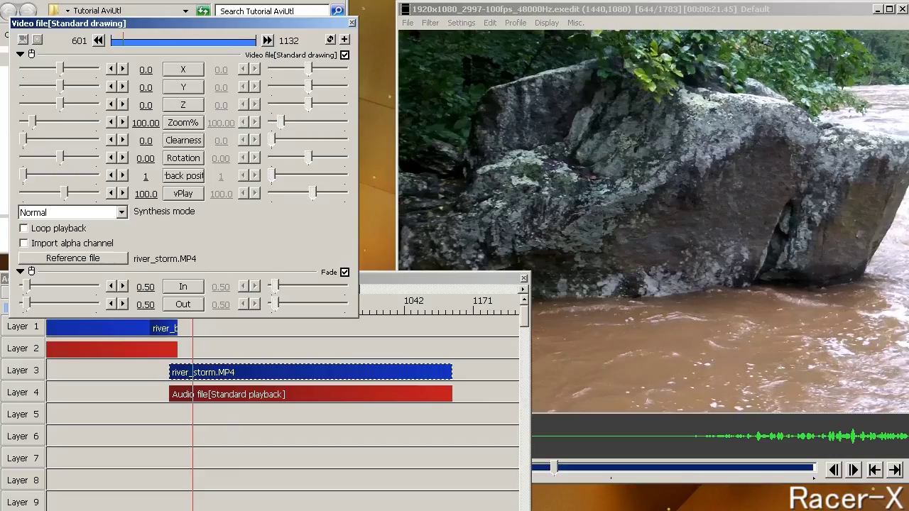
{"action": "left_click", "coordinate": [352, 23]}
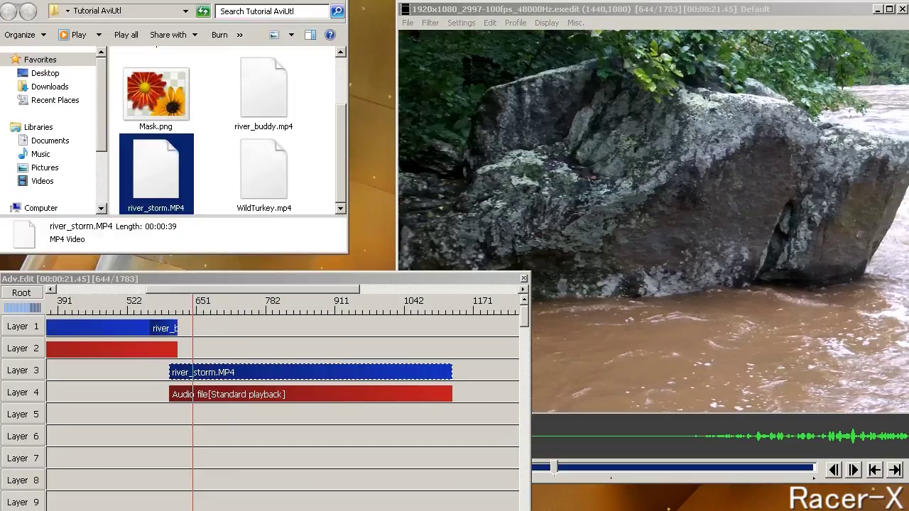
Add a Volume fade to the river_storm audio clip, then preview the dog shot.
{"action": "left_click", "coordinate": [245, 16]}
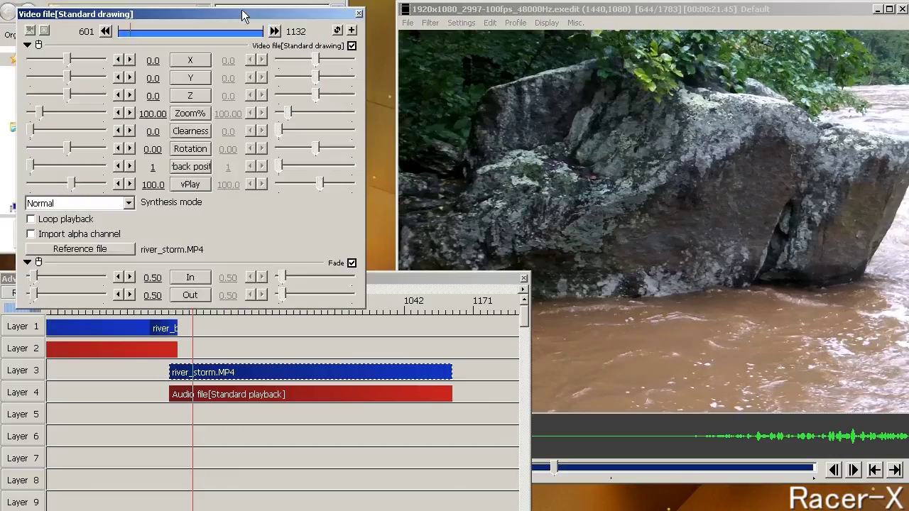
{"action": "left_click", "coordinate": [295, 394]}
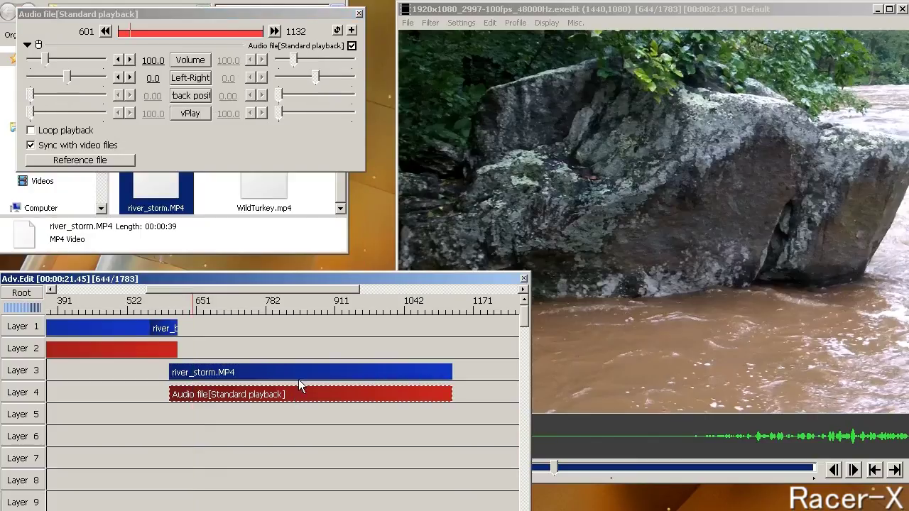
{"action": "left_click", "coordinate": [351, 32]}
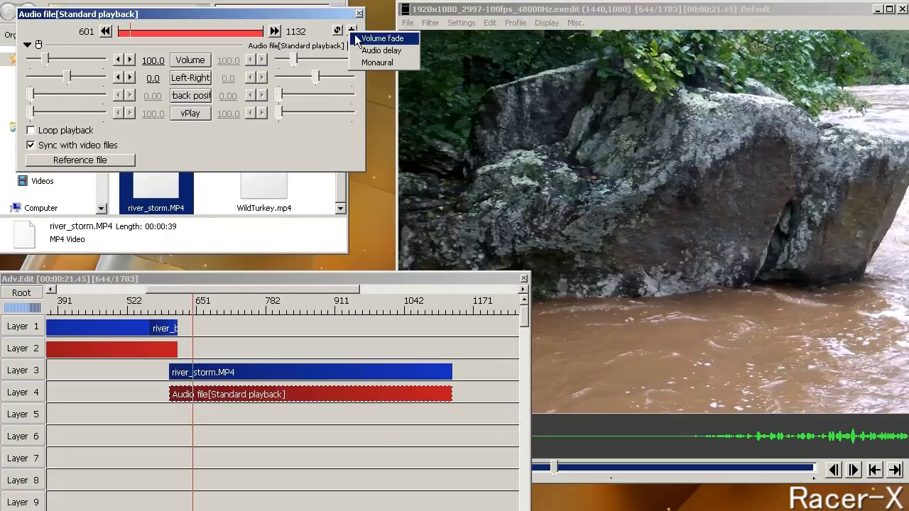
{"action": "left_click", "coordinate": [357, 40]}
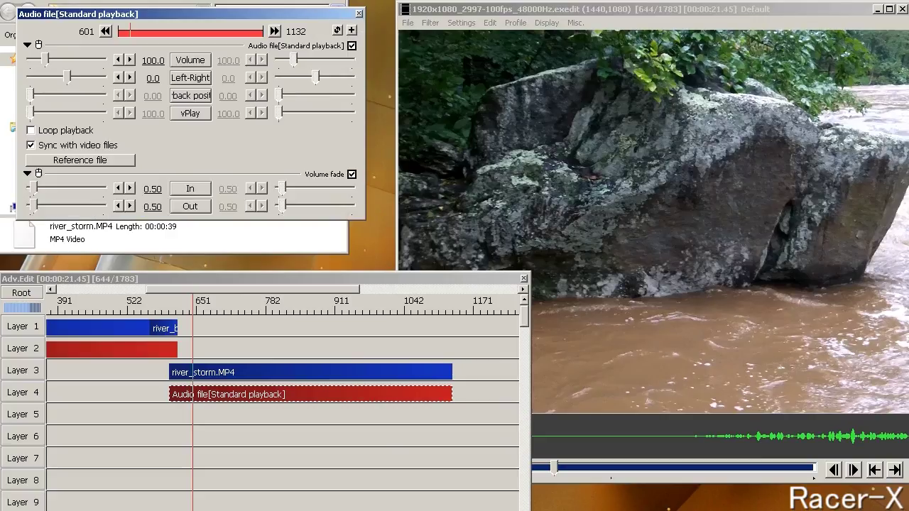
{"action": "left_click", "coordinate": [358, 13]}
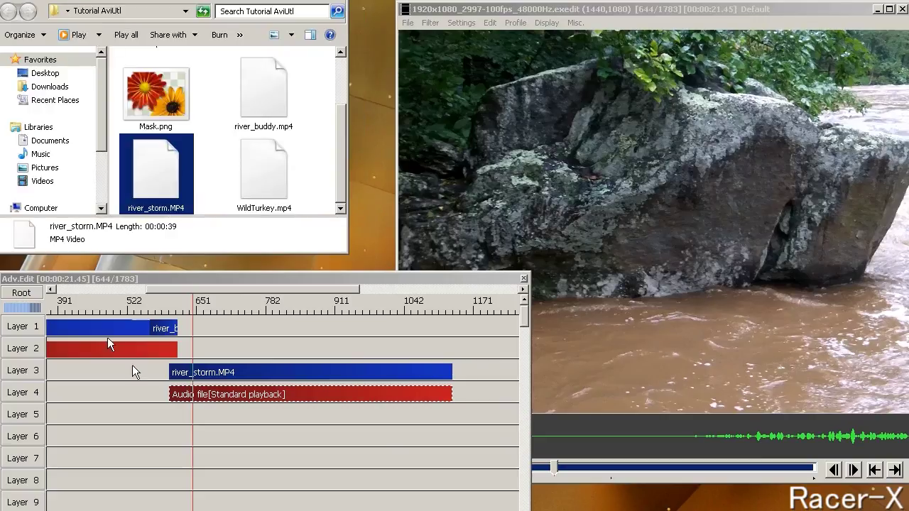
{"action": "left_click", "coordinate": [164, 417]}
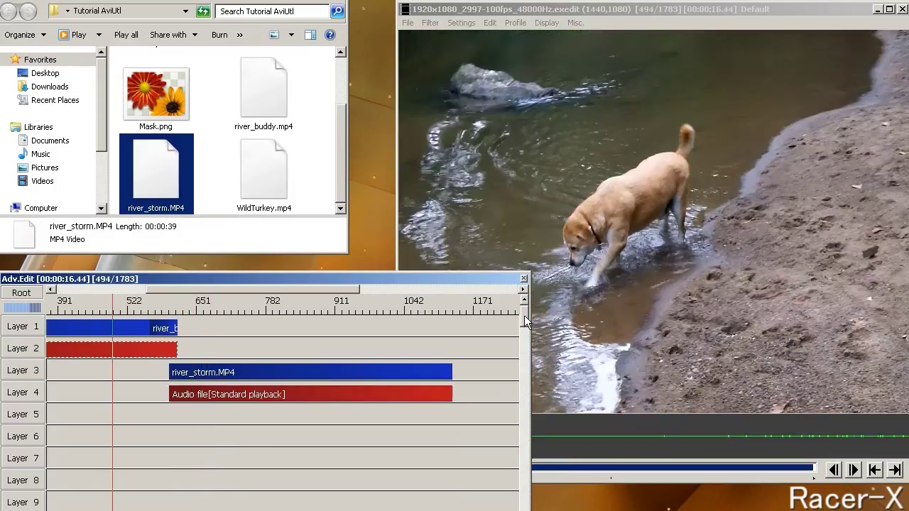
Add a Text object on Layer 5 and stretch it to span frames 400–577.
{"action": "left_click_drag", "start_coordinate": [524, 316], "coordinate": [525, 322]}
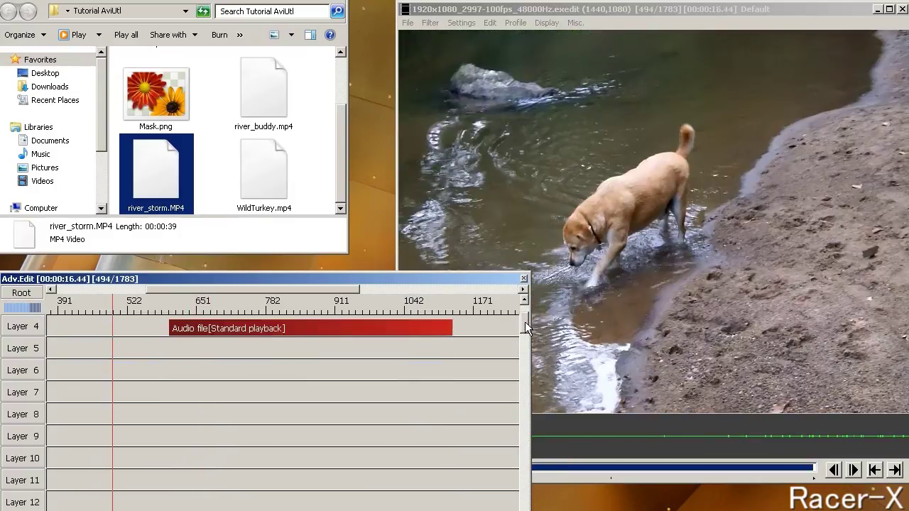
{"action": "right_click", "coordinate": [63, 349]}
{"action": "left_click", "coordinate": [80, 367]}
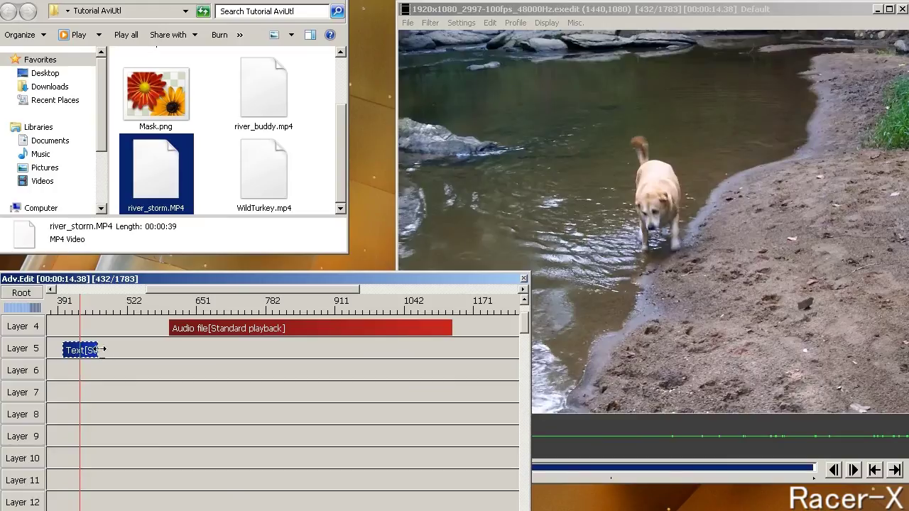
{"action": "left_click_drag", "start_coordinate": [104, 348], "coordinate": [159, 349]}
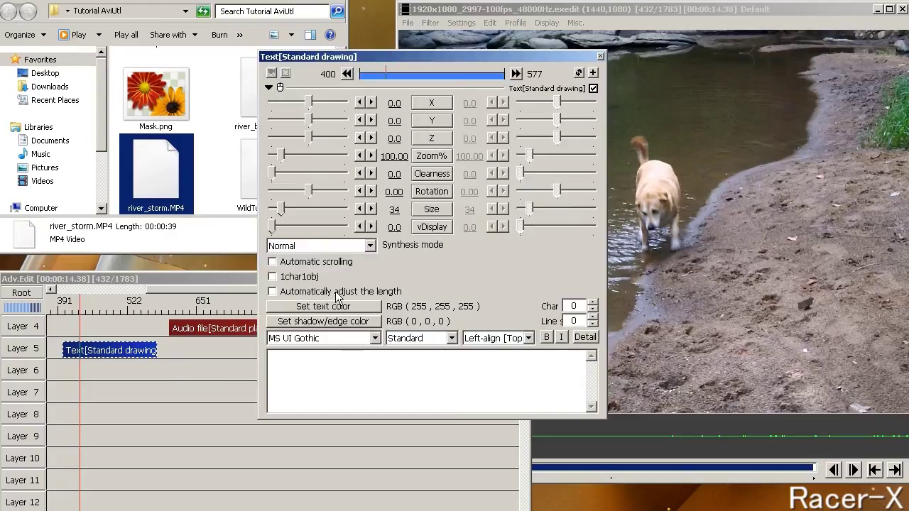
Enter the title 'a day at the river' and enlarge the text to size 115.
{"action": "left_click", "coordinate": [298, 355]}
{"action": "type", "text": "a day"}
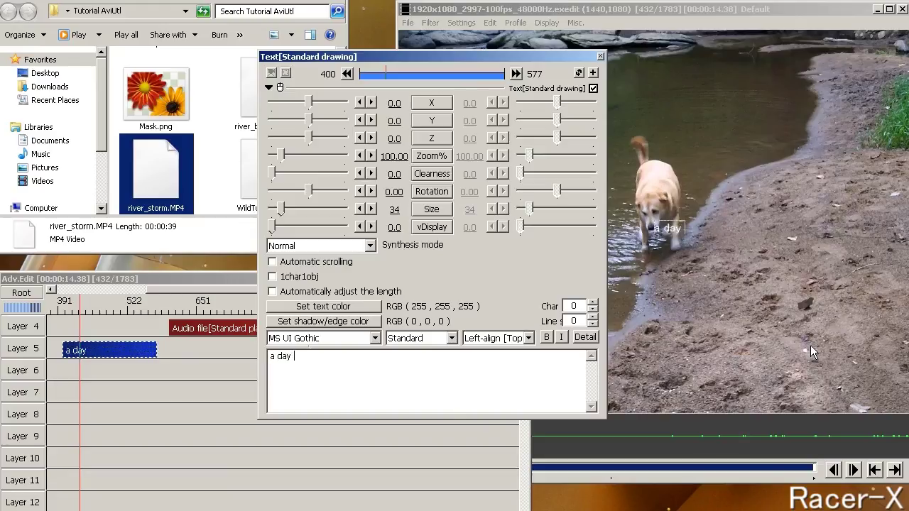
{"action": "type", "text": " at the rive"}
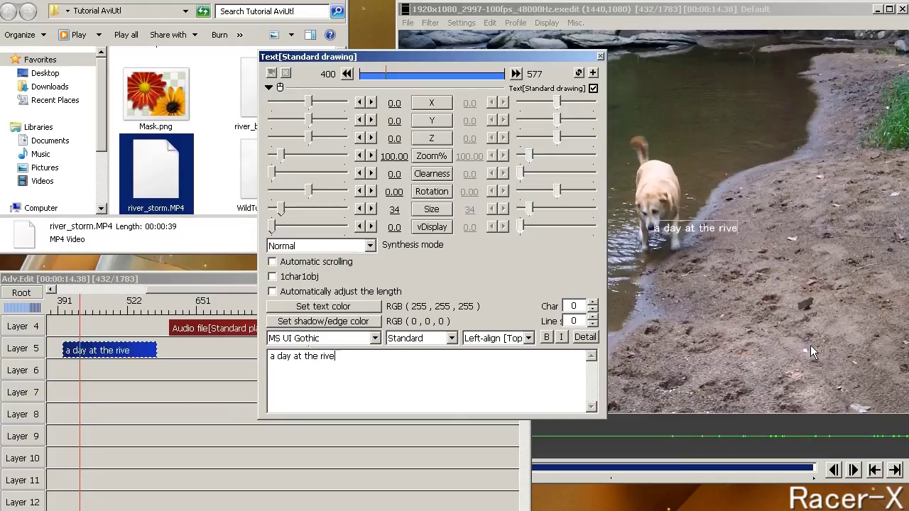
{"action": "type", "text": "r"}
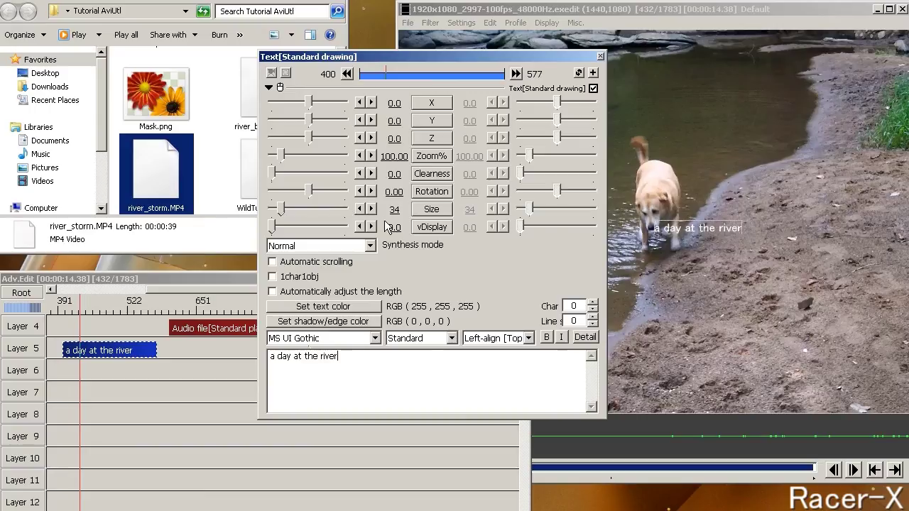
{"action": "left_click", "coordinate": [280, 210]}
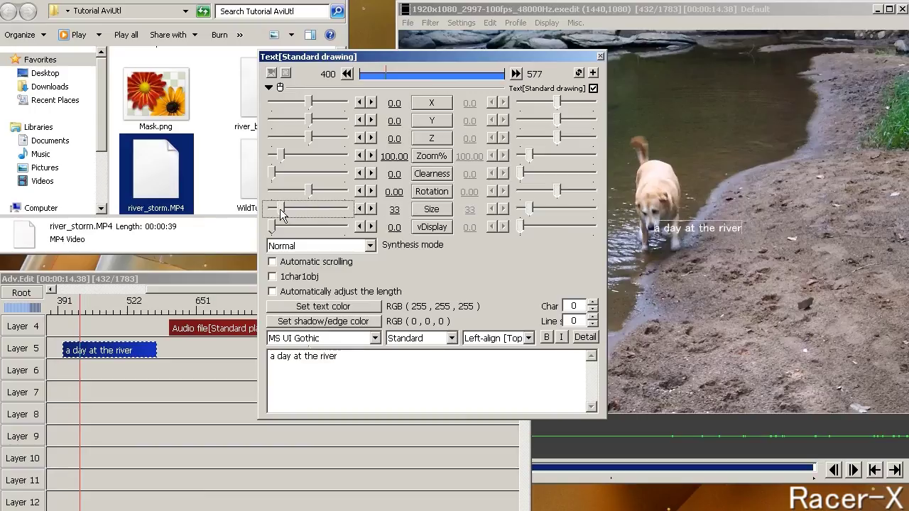
{"action": "left_click_drag", "start_coordinate": [280, 211], "coordinate": [303, 208]}
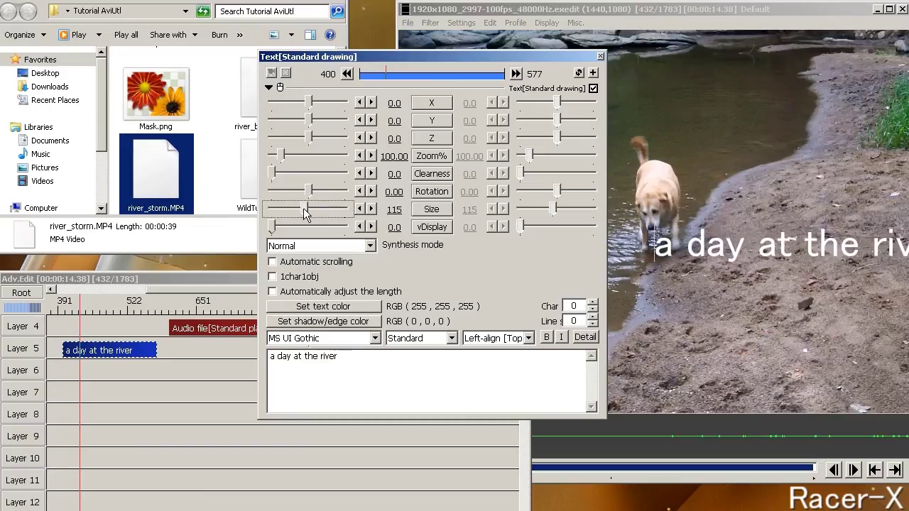
Try the Shadowed and Bordered title styles, settling on Shadowed (light).
{"action": "left_click", "coordinate": [452, 340]}
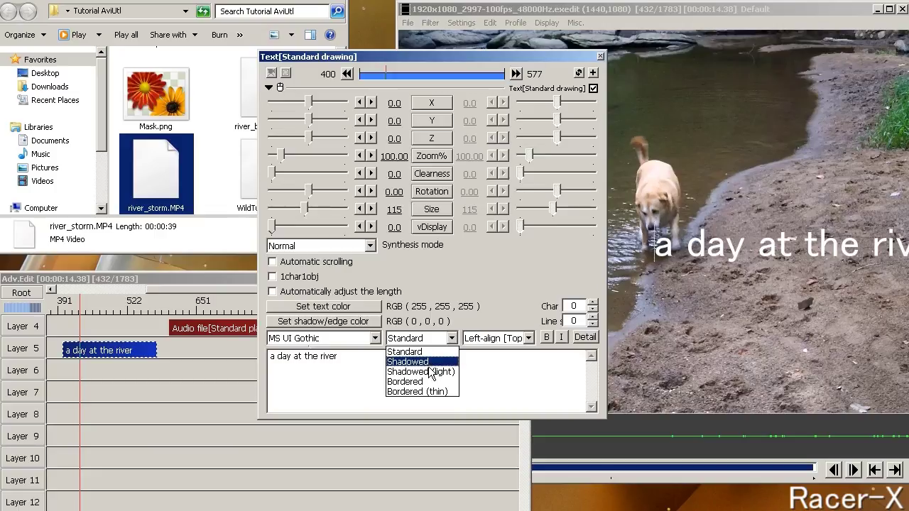
{"action": "left_click", "coordinate": [430, 364]}
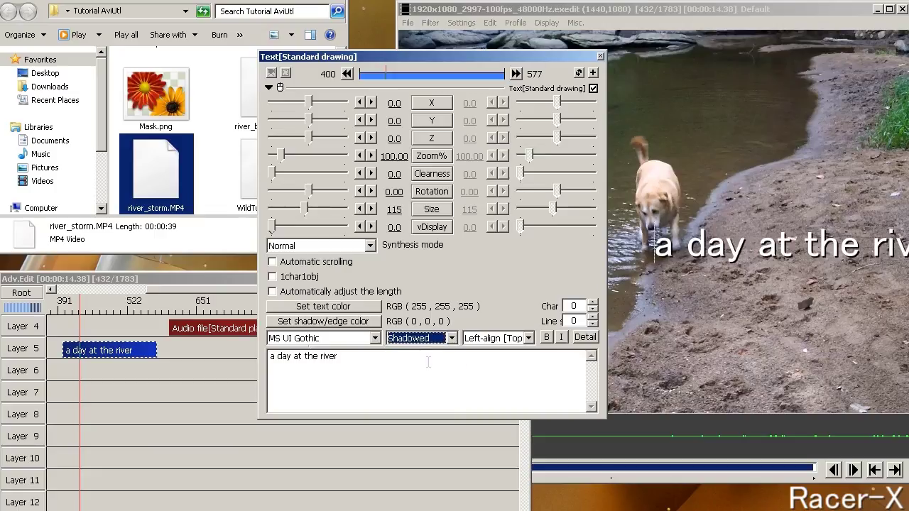
{"action": "left_click", "coordinate": [451, 338]}
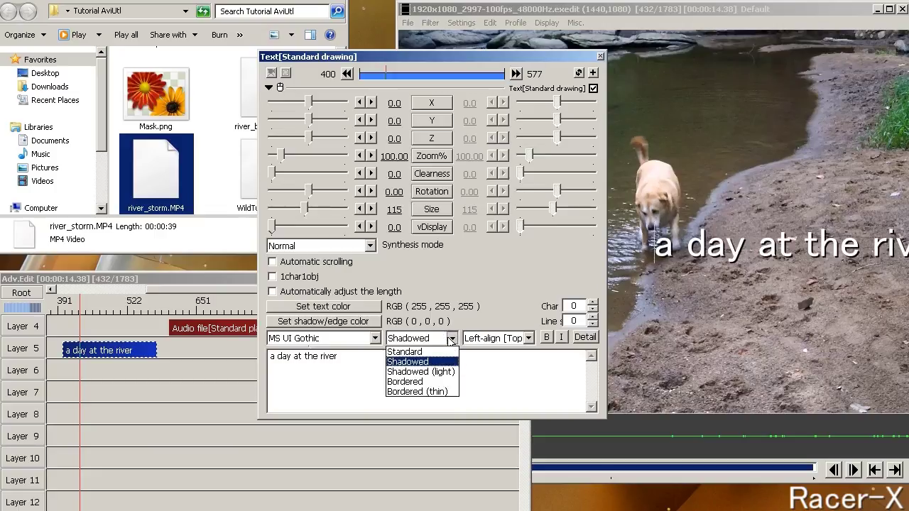
{"action": "left_click", "coordinate": [442, 372]}
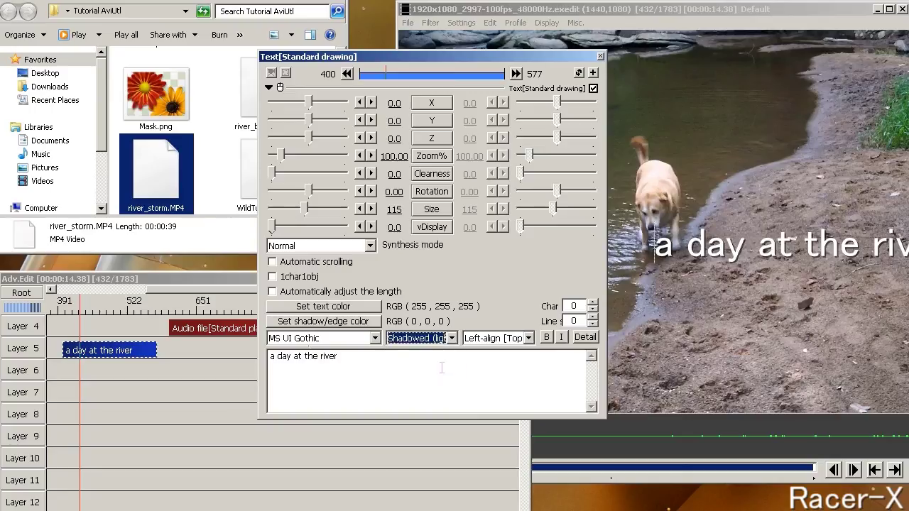
{"action": "left_click", "coordinate": [452, 338]}
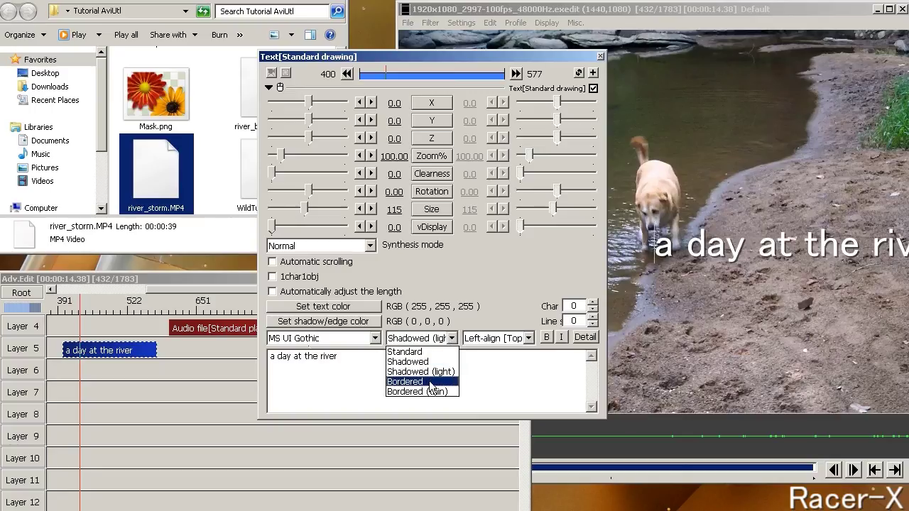
{"action": "left_click", "coordinate": [431, 382]}
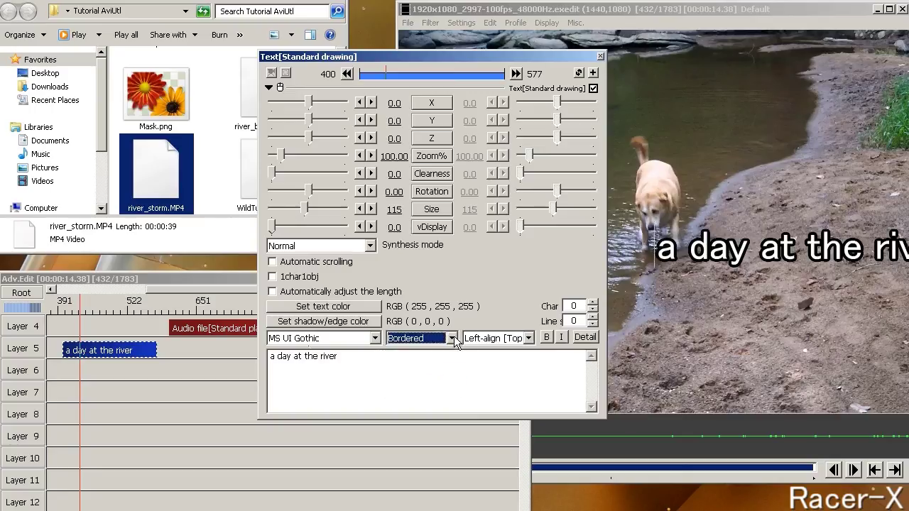
{"action": "left_click", "coordinate": [451, 338]}
{"action": "left_click", "coordinate": [442, 372]}
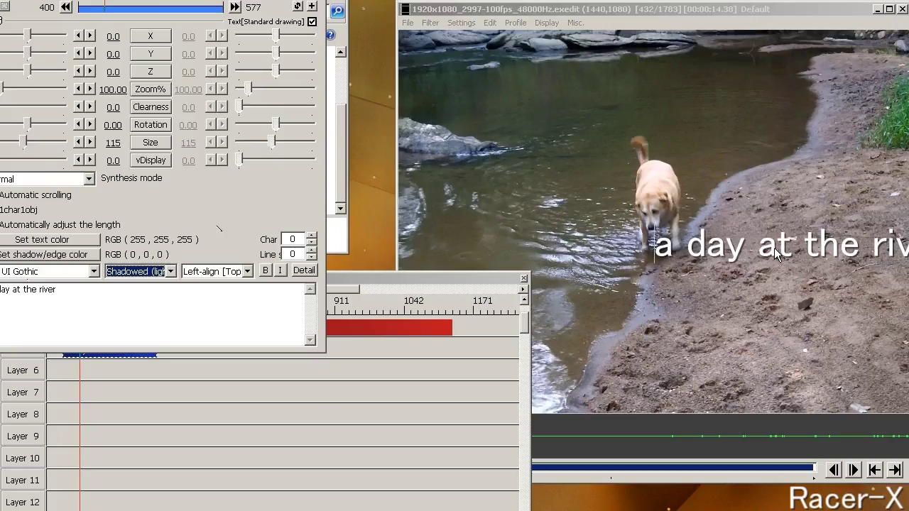
Move the title to the lower left (X -350, Y 230) and set its display speed to 16.5.
{"action": "left_click_drag", "start_coordinate": [774, 247], "coordinate": [649, 329]}
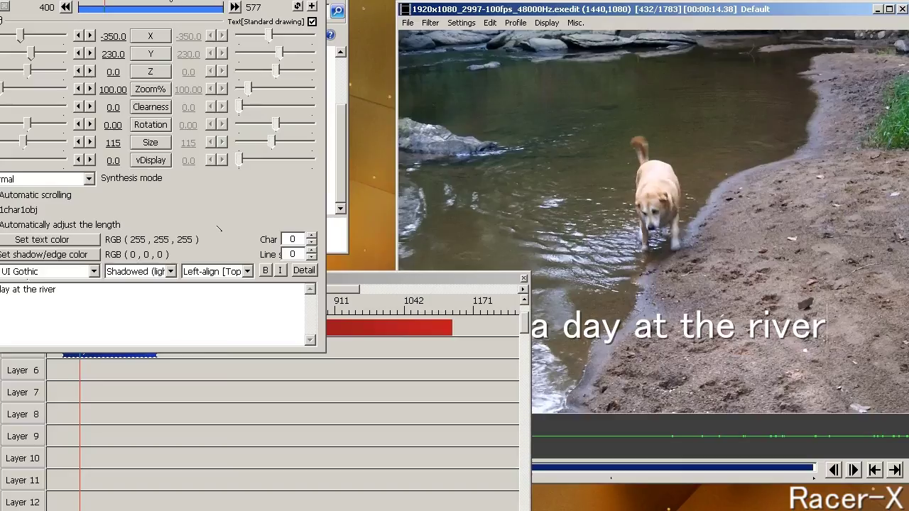
{"action": "left_click_drag", "start_coordinate": [155, 0], "coordinate": [224, 25]}
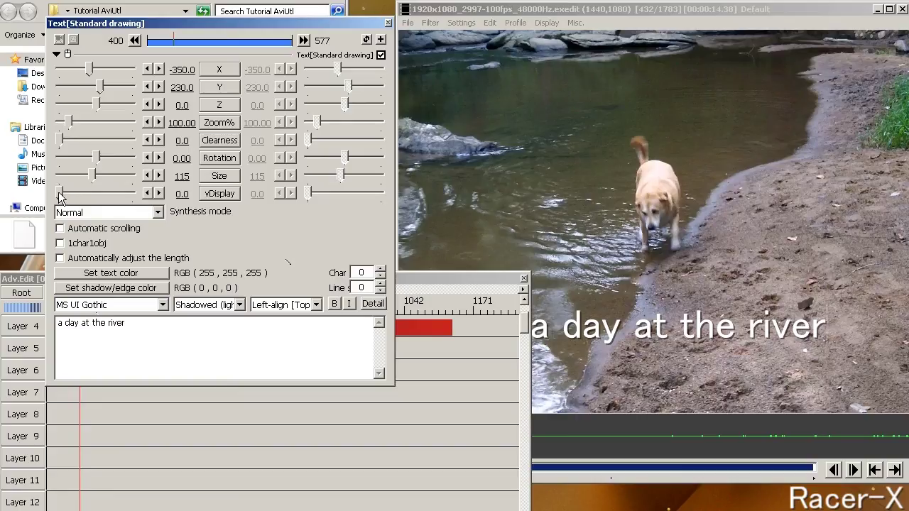
{"action": "left_click_drag", "start_coordinate": [60, 197], "coordinate": [71, 196]}
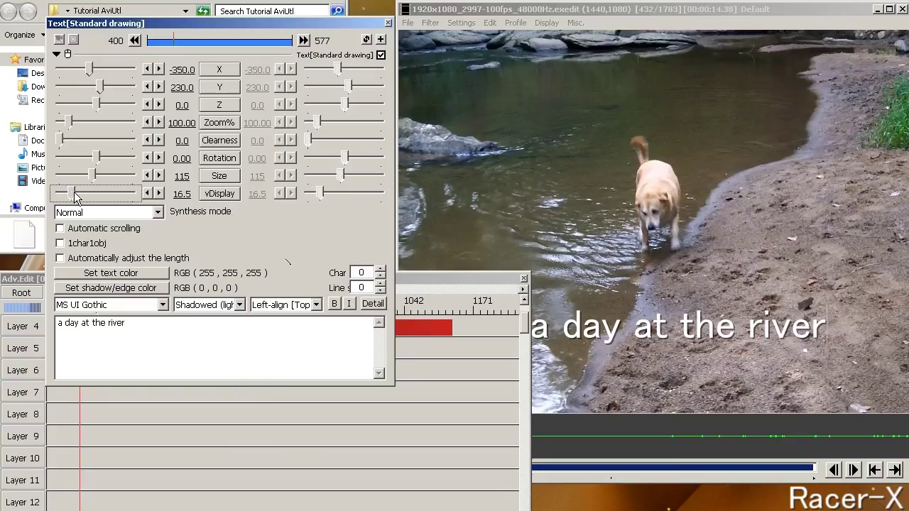
{"action": "left_click_drag", "start_coordinate": [253, 22], "coordinate": [231, 22]}
Add a Fade effect to the title with a 0.15 fade-in and 0.50 fade-out.
{"action": "left_click", "coordinate": [382, 40]}
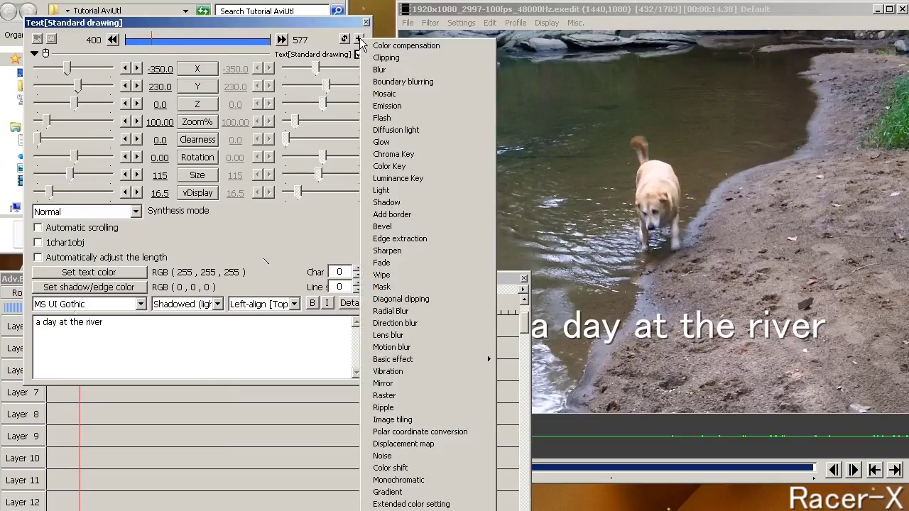
{"action": "left_click", "coordinate": [384, 263]}
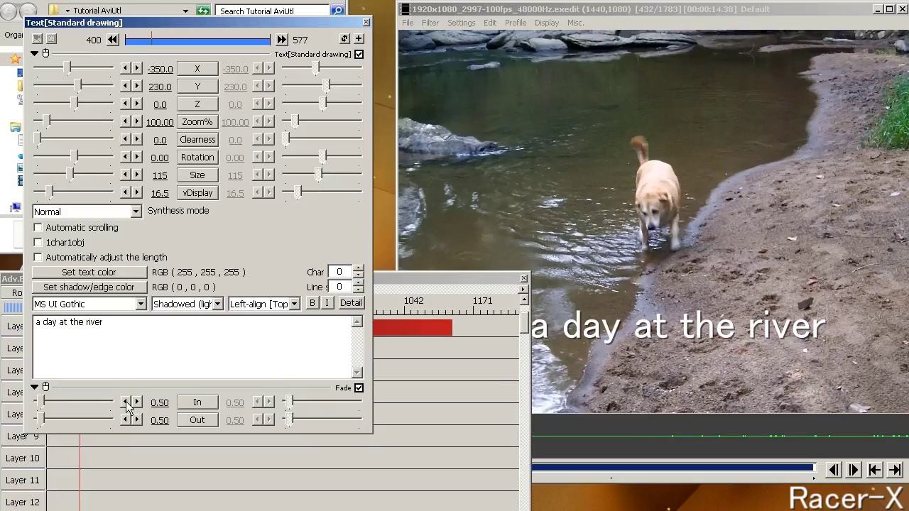
{"action": "left_click", "coordinate": [127, 402]}
{"action": "left_click_drag", "start_coordinate": [127, 403], "coordinate": [126, 402]}
{"action": "left_click", "coordinate": [136, 402]}
{"action": "left_click", "coordinate": [136, 402]}
{"action": "left_click", "coordinate": [137, 403]}
{"action": "left_click", "coordinate": [136, 403]}
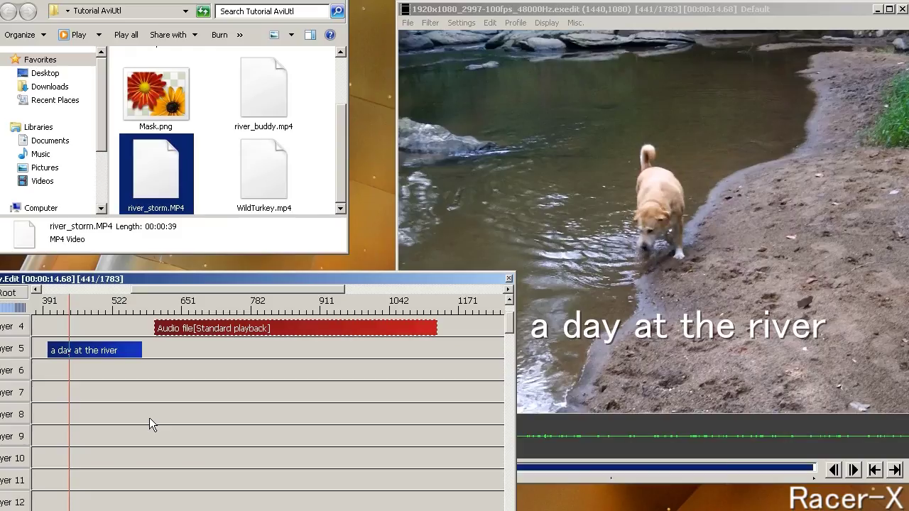
Play the timeline forward to the flooded river clip at 00:00:31.43 to review the edit.
{"action": "key", "text": "space"}
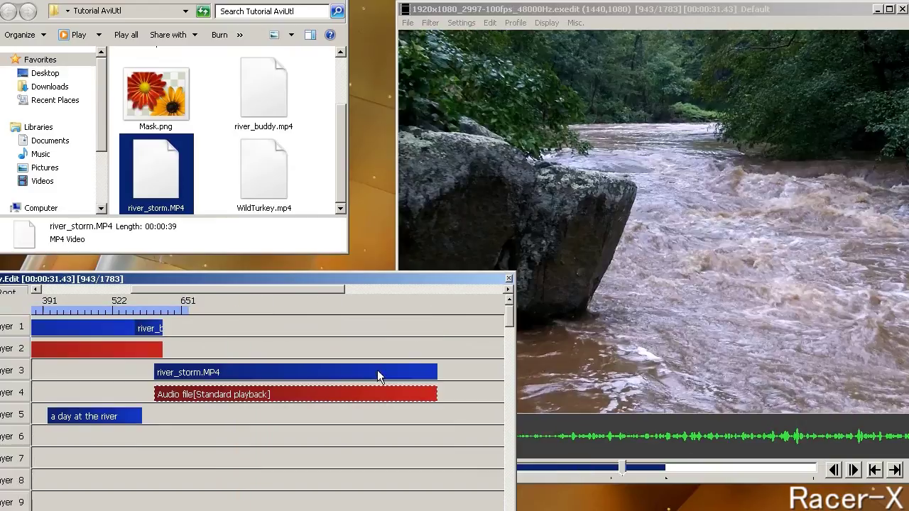
Start an AVI export of the project named test.avi.
{"action": "left_click", "coordinate": [408, 23]}
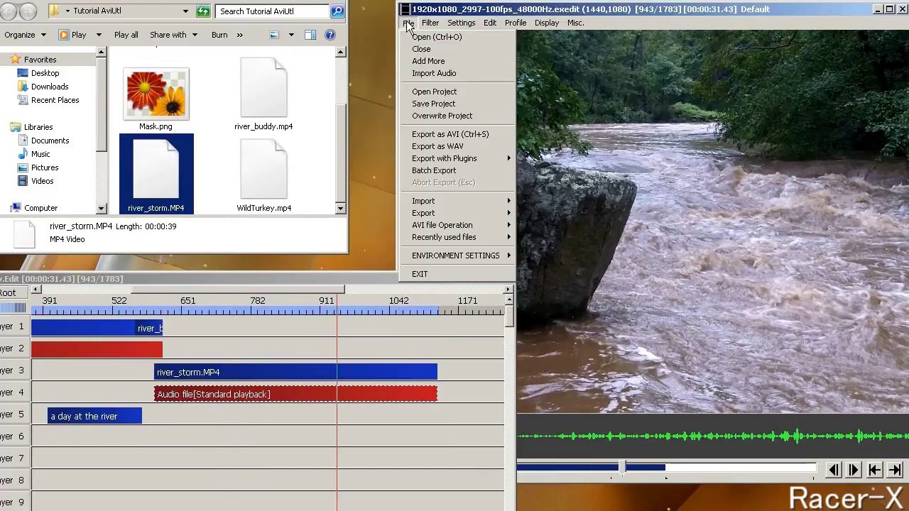
{"action": "left_click", "coordinate": [421, 135]}
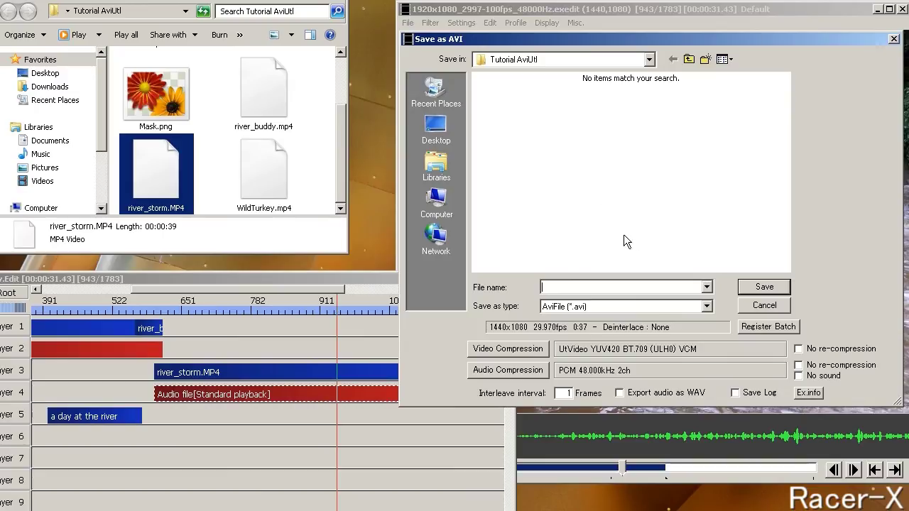
{"action": "type", "text": "test.avi"}
In Video Compression, try ffdshow and its settings, then select Lagarith Lossless Codec.
{"action": "left_click", "coordinate": [496, 350]}
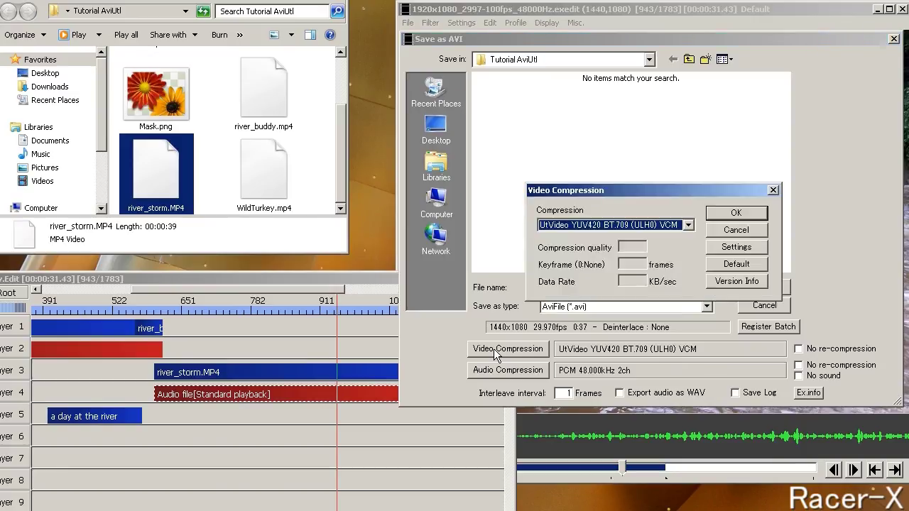
{"action": "left_click", "coordinate": [688, 225]}
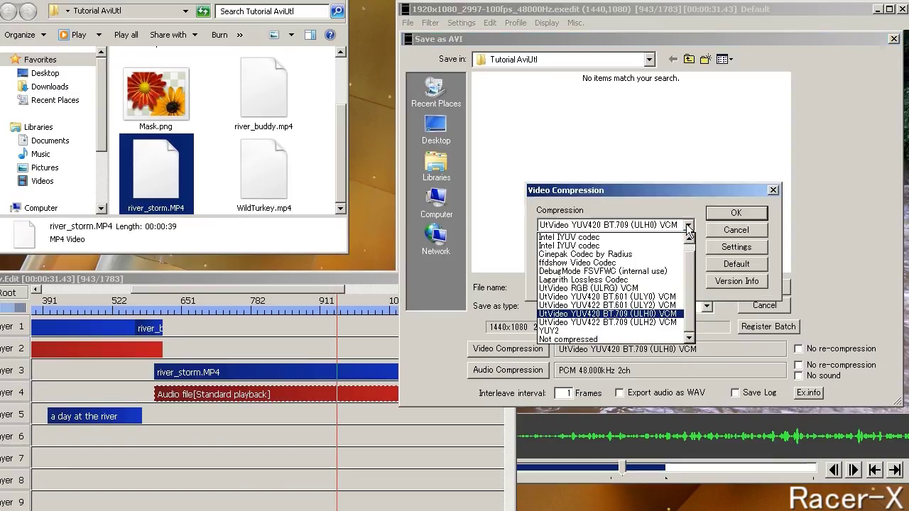
{"action": "left_click", "coordinate": [656, 262]}
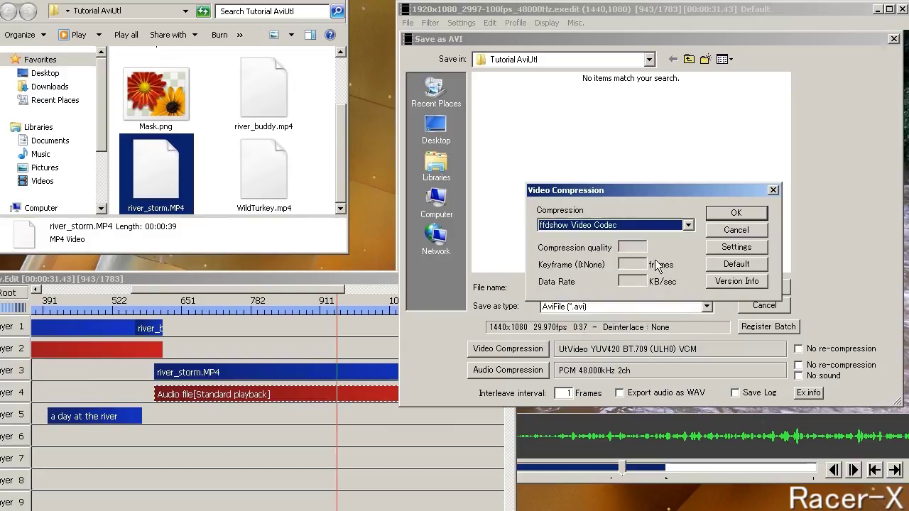
{"action": "left_click", "coordinate": [735, 249]}
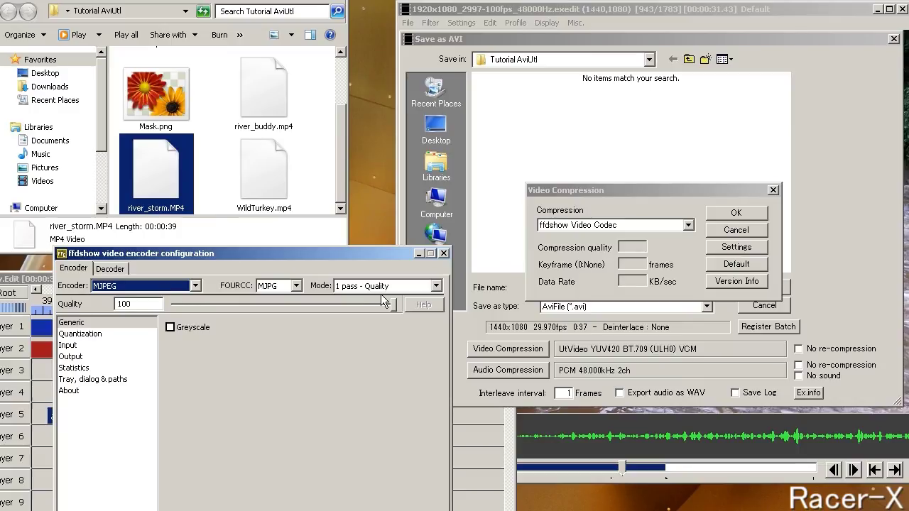
{"action": "left_click", "coordinate": [443, 254]}
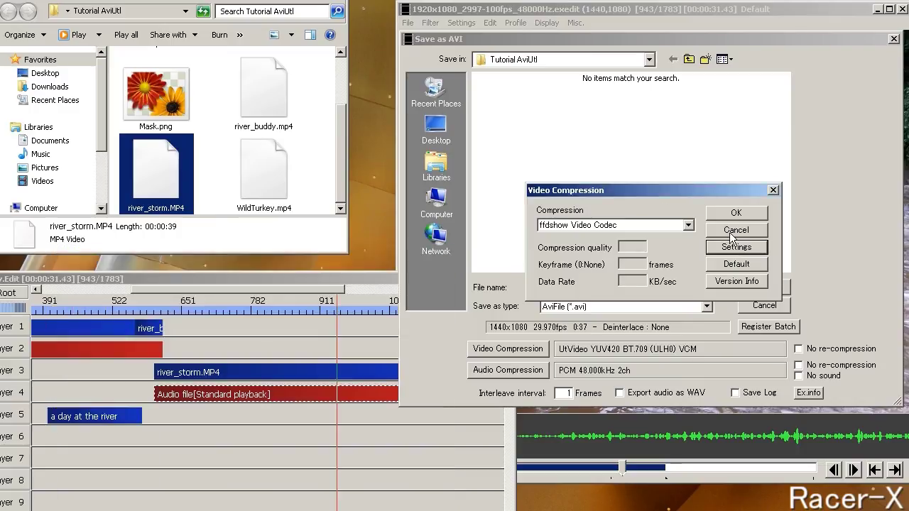
{"action": "left_click", "coordinate": [687, 226]}
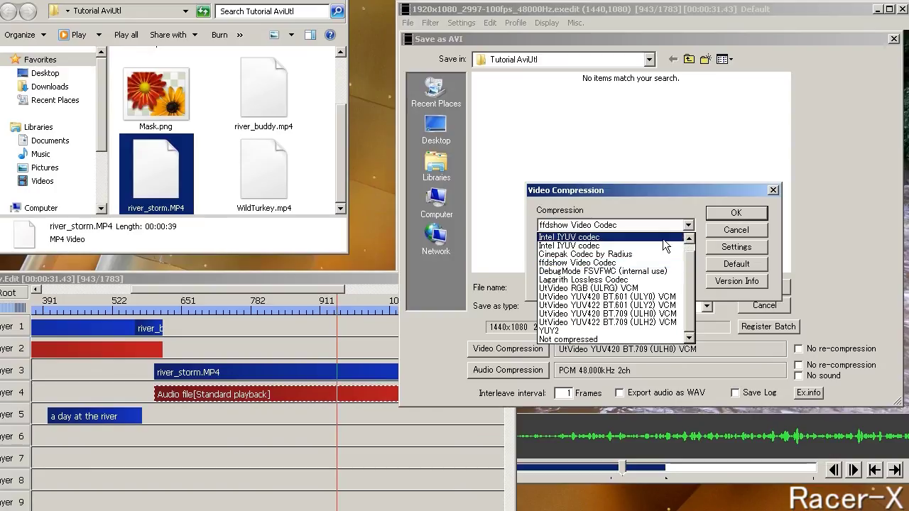
{"action": "left_click", "coordinate": [638, 280]}
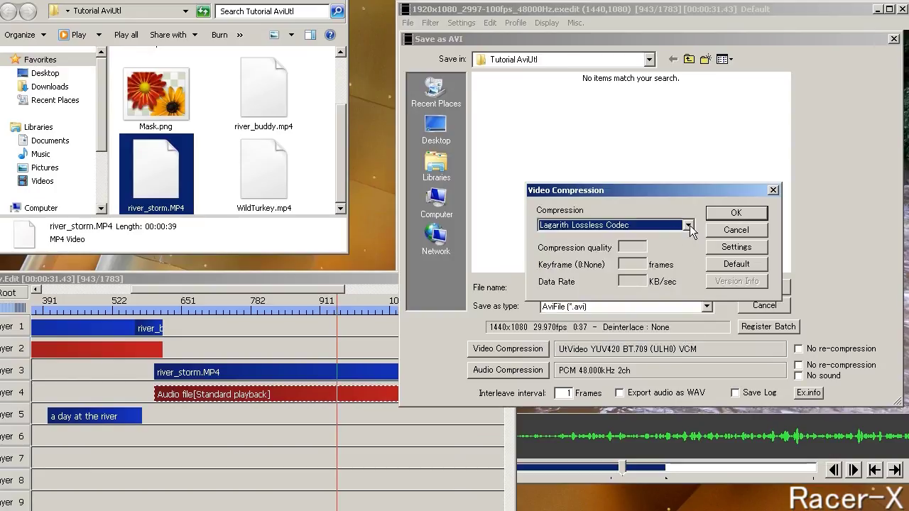
{"action": "left_click", "coordinate": [688, 225]}
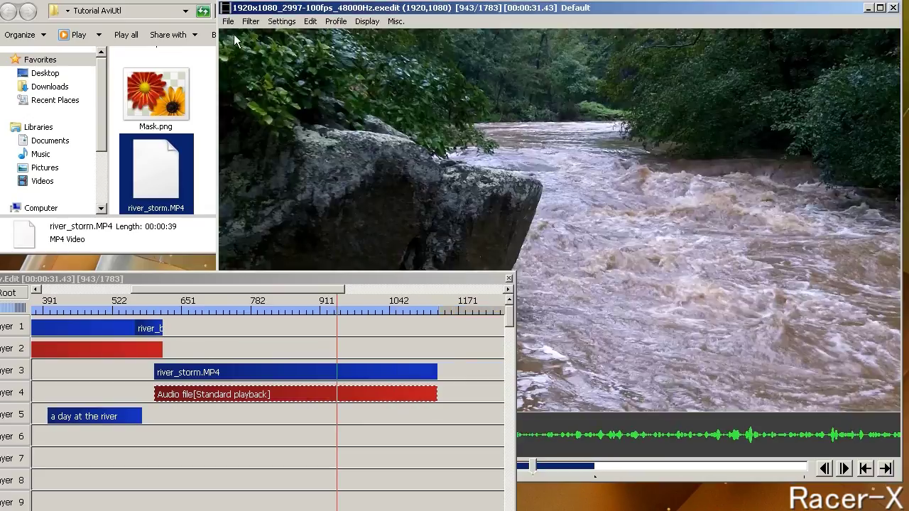
Start an mp4 export with the Adv x264 Export(GUI) Ex plugin and open its encoder settings.
{"action": "left_click", "coordinate": [226, 24]}
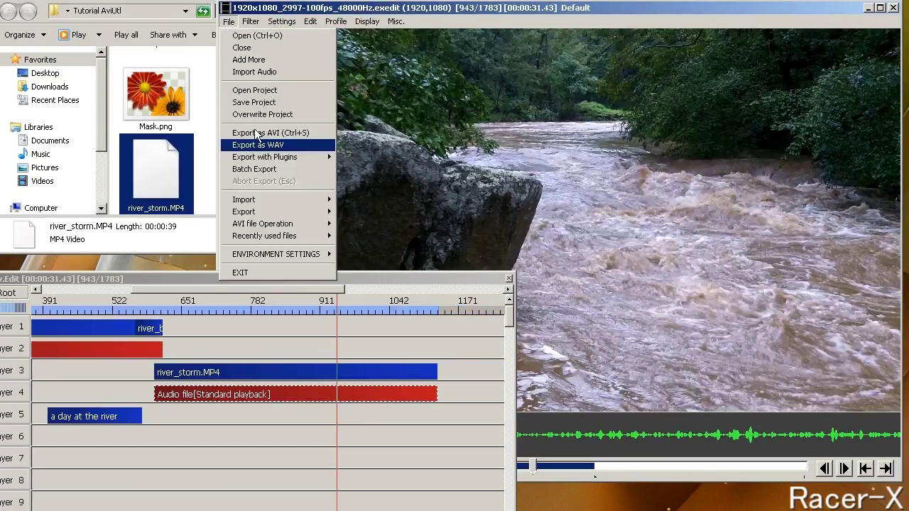
{"action": "mouse_move", "coordinate": [274, 218]}
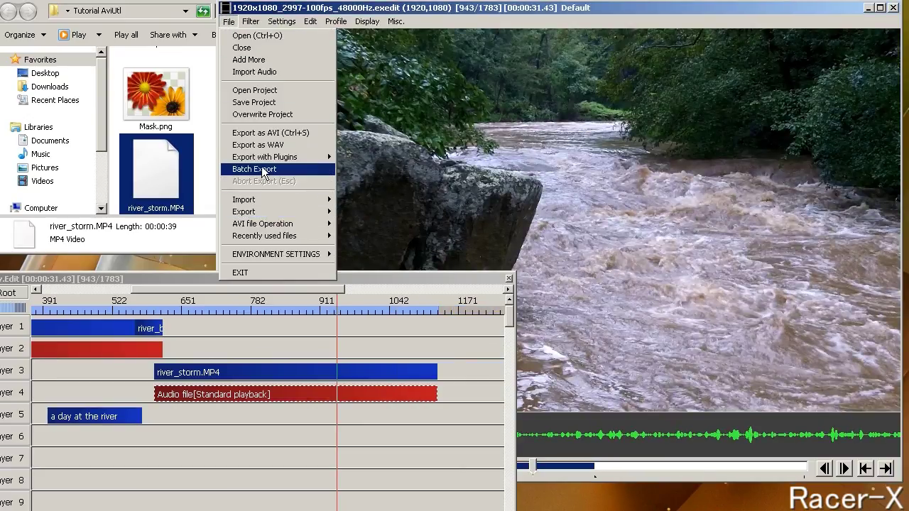
{"action": "mouse_move", "coordinate": [260, 162]}
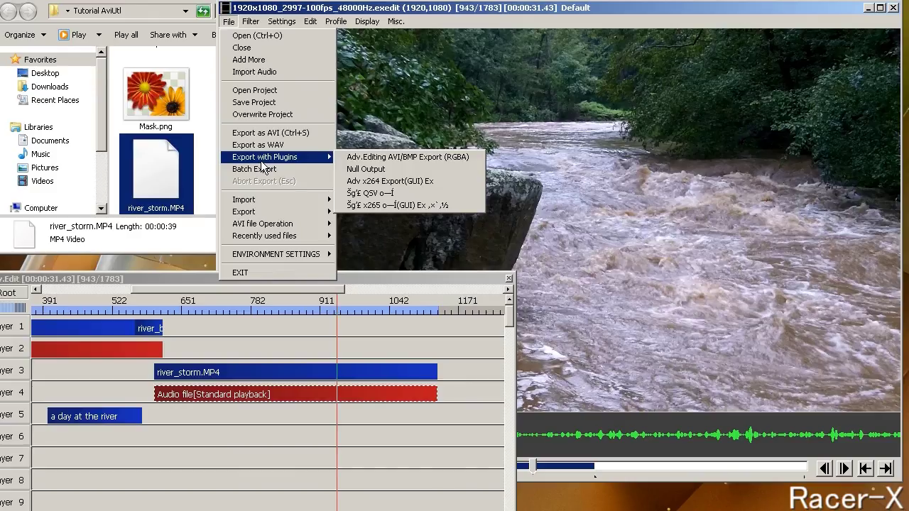
{"action": "left_click", "coordinate": [375, 184]}
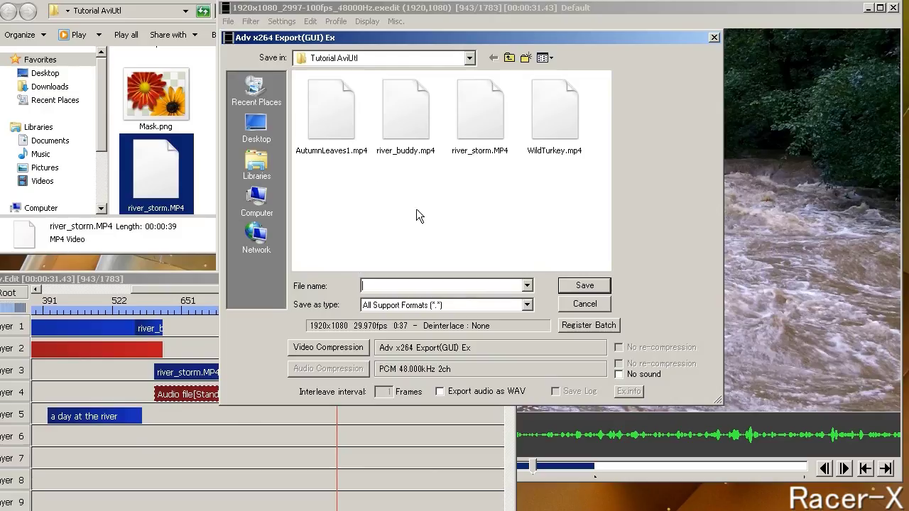
{"action": "left_click", "coordinate": [527, 305]}
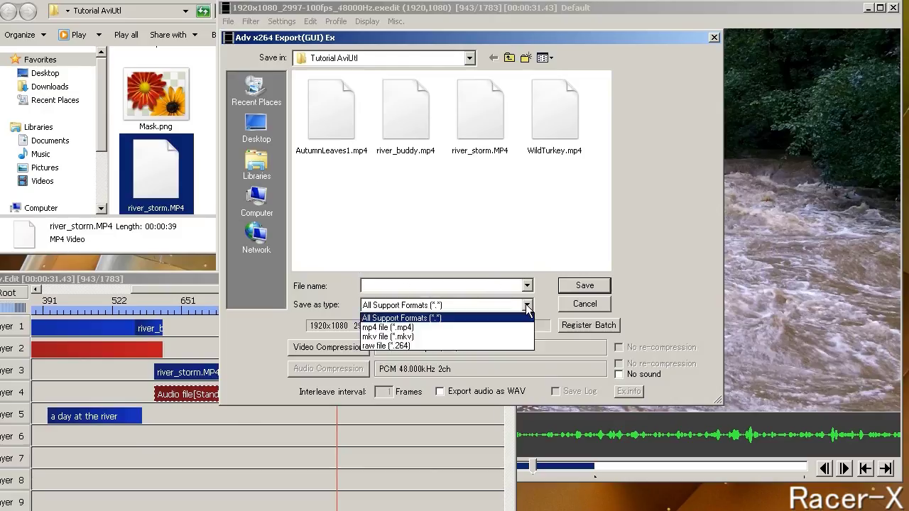
{"action": "left_click", "coordinate": [464, 327]}
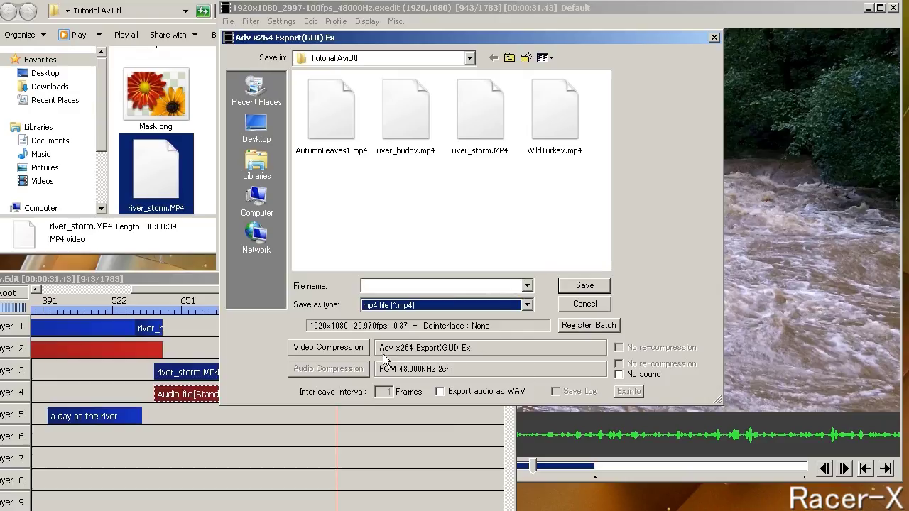
{"action": "left_click", "coordinate": [346, 347]}
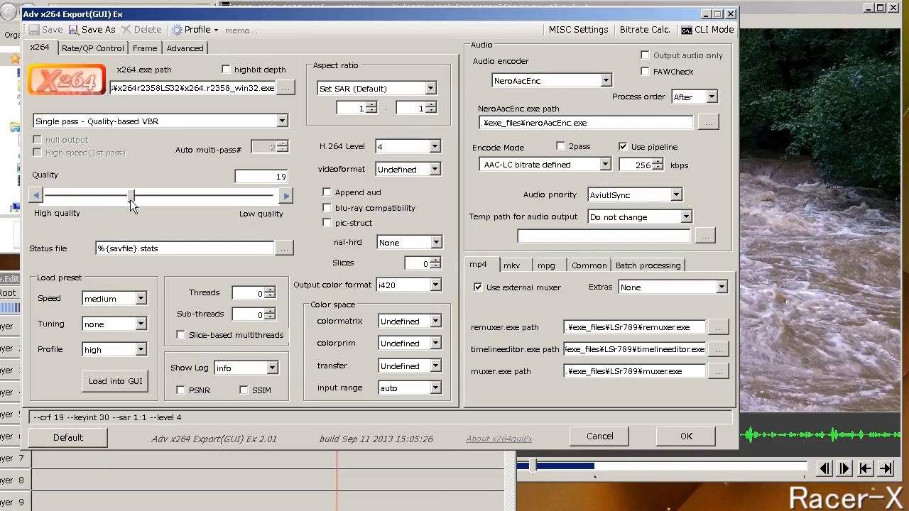
Set the x264 quality to 26.5 and confirm the encoder settings.
{"action": "mouse_move", "coordinate": [129, 198]}
{"action": "left_mouse_down"}
{"action": "mouse_move", "coordinate": [163, 198]}
{"action": "mouse_move", "coordinate": [132, 200]}
{"action": "left_mouse_up"}
{"action": "left_click", "coordinate": [680, 438]}
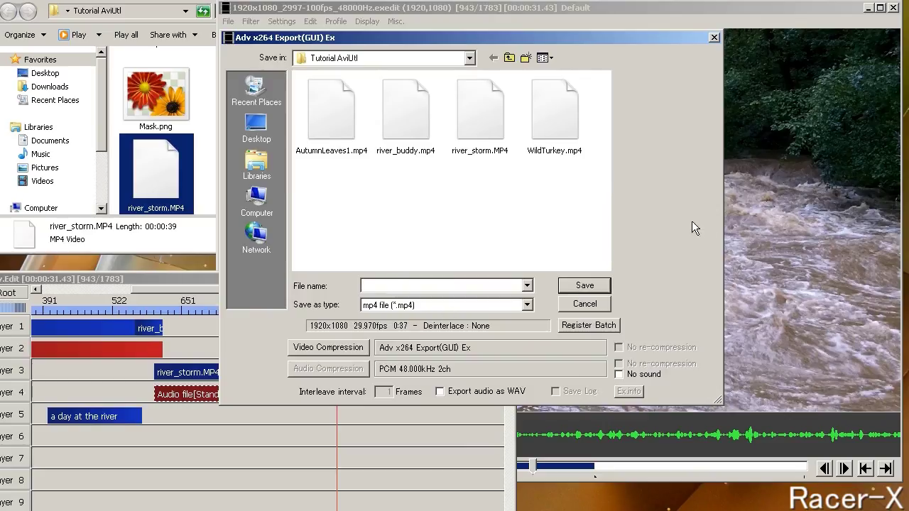
Save and encode the export as test.mp4, then close the project.
{"action": "type", "text": "test.mp4"}
{"action": "left_click", "coordinate": [584, 285]}
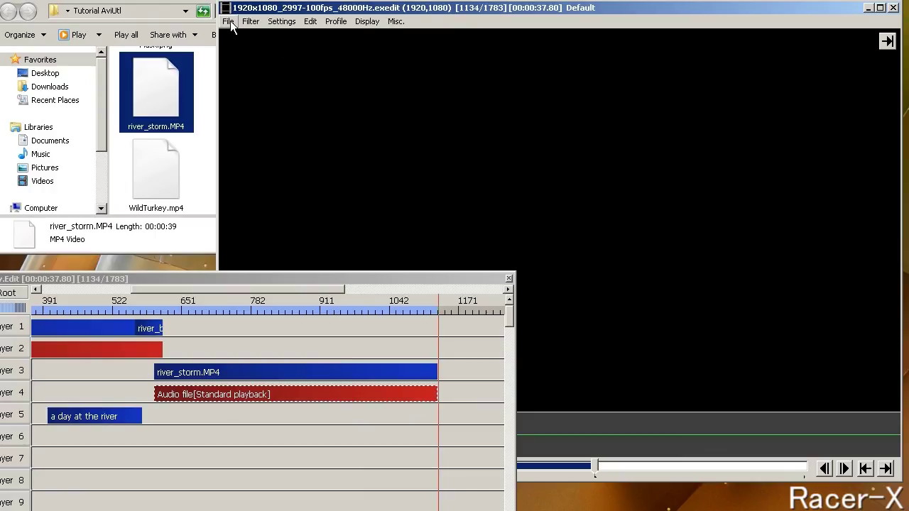
{"action": "left_click", "coordinate": [229, 22]}
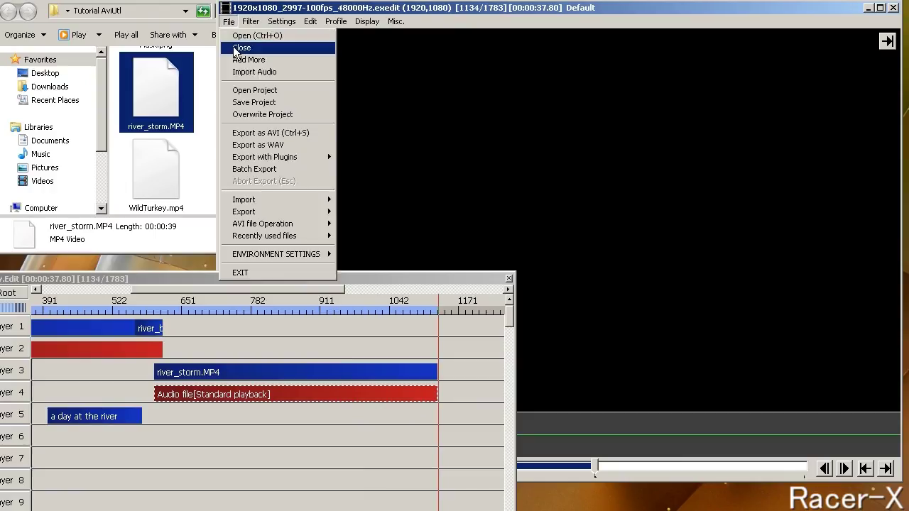
{"action": "left_click", "coordinate": [241, 47]}
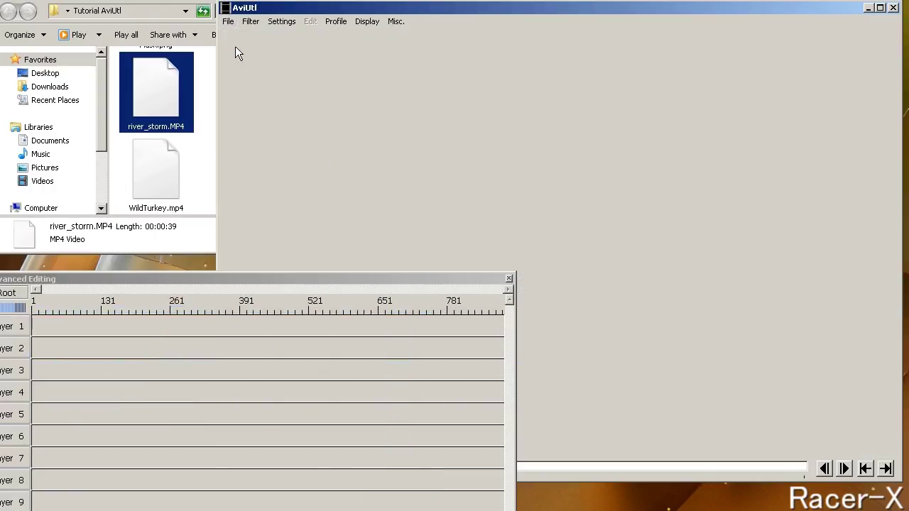
Quit AviUtl and open test.mp4 in mpc-hc64 through Explorer's Send to menu.
{"action": "left_click", "coordinate": [894, 8]}
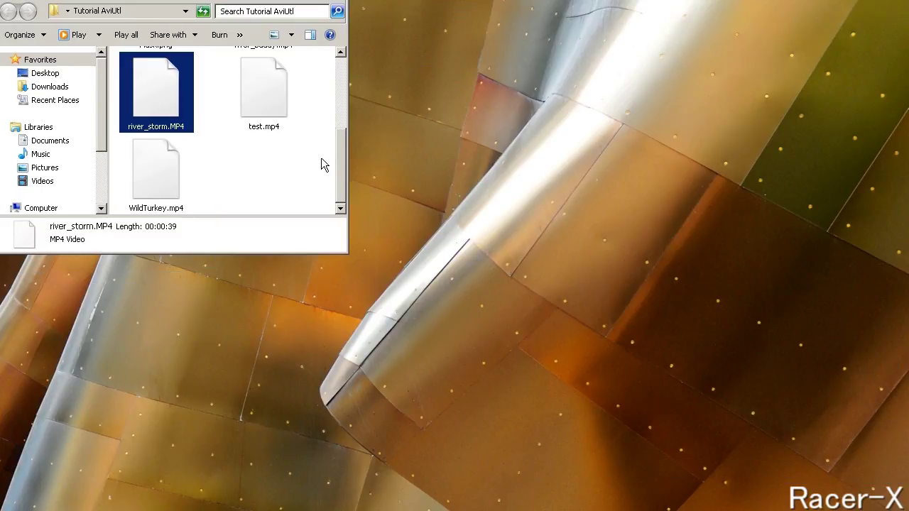
{"action": "right_click", "coordinate": [263, 106]}
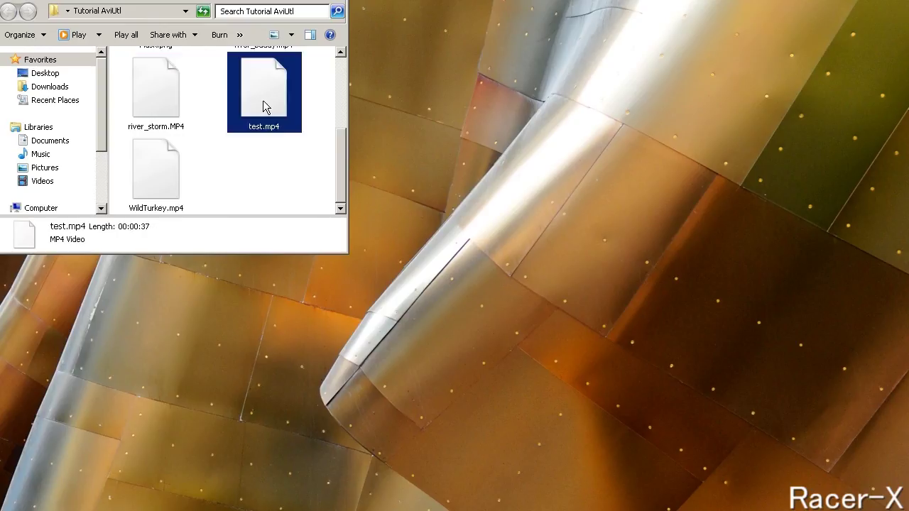
{"action": "mouse_move", "coordinate": [323, 202]}
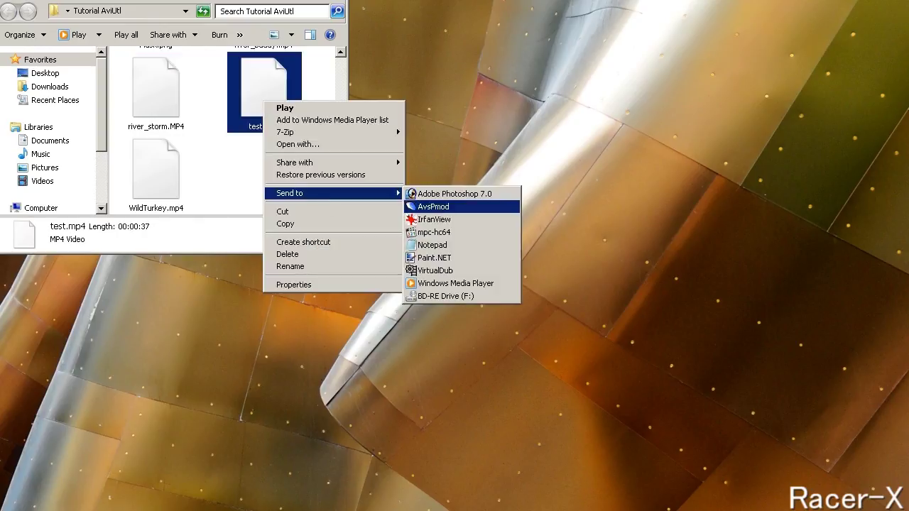
{"action": "left_click", "coordinate": [434, 233]}
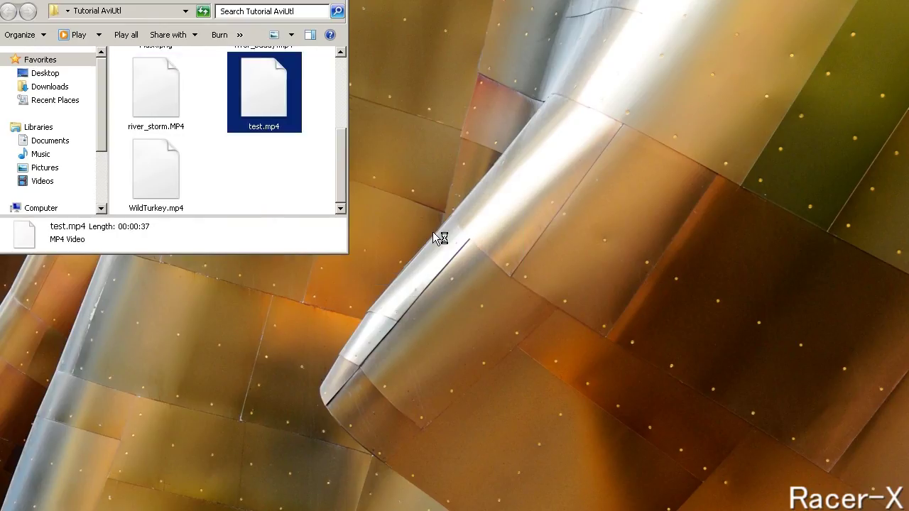